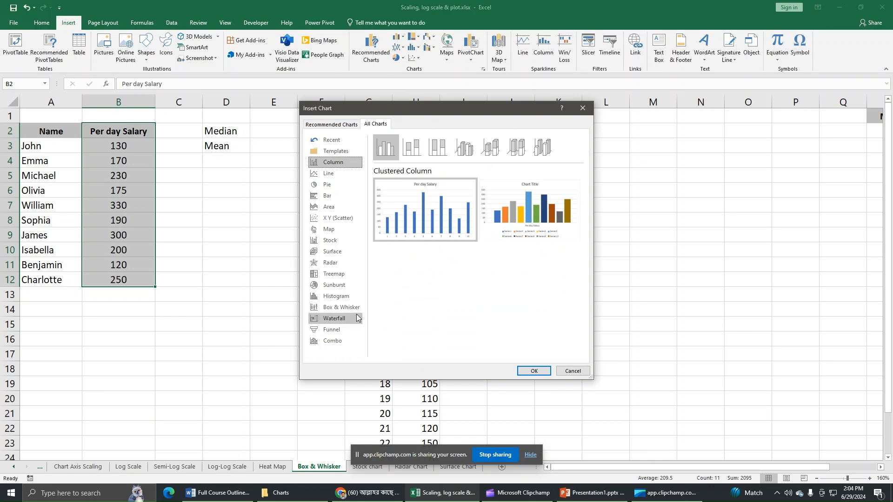
Step: Insert a Box & Whisker chart from the selected Per day Salary data and place it over columns B to H below row 6
click(346, 307)
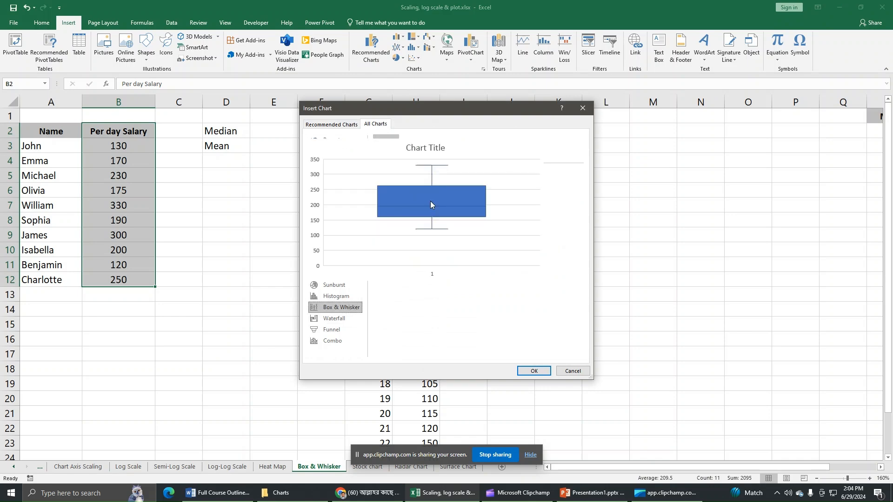
click(532, 371)
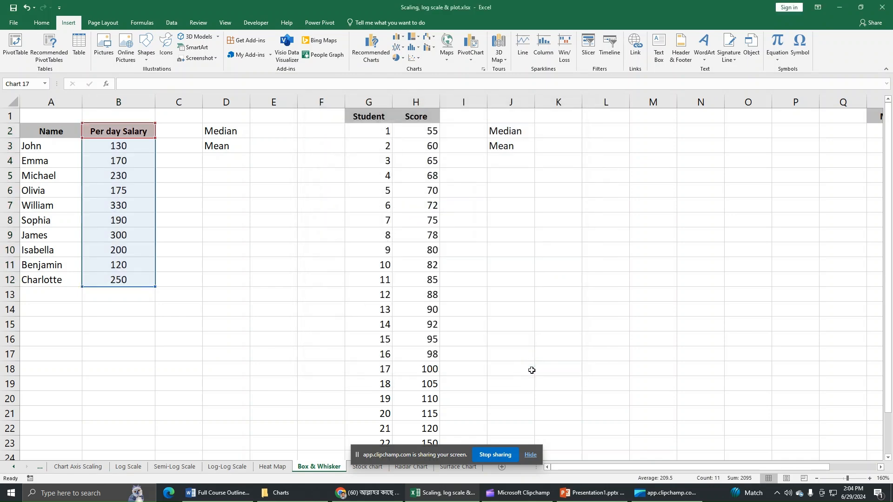
drag(554, 200, 381, 222)
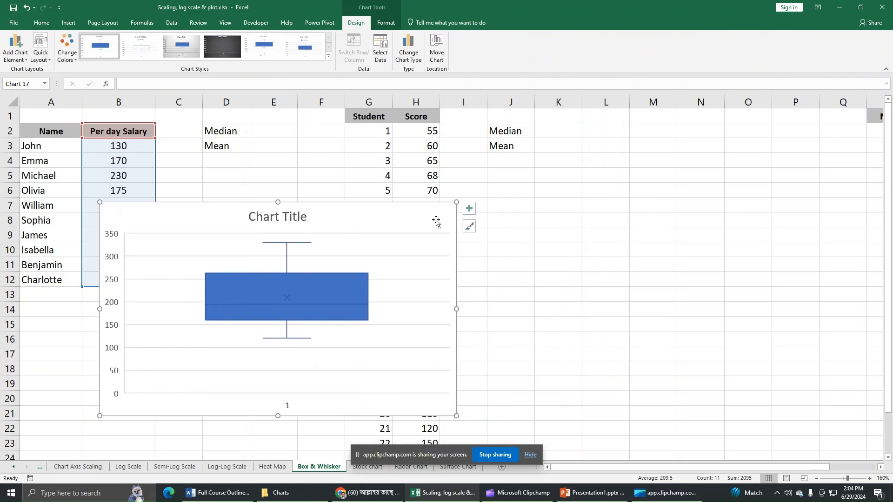
Step: Add axis titles, data labels and a legend to the Per day Salary chart
click(469, 209)
click(492, 233)
click(493, 248)
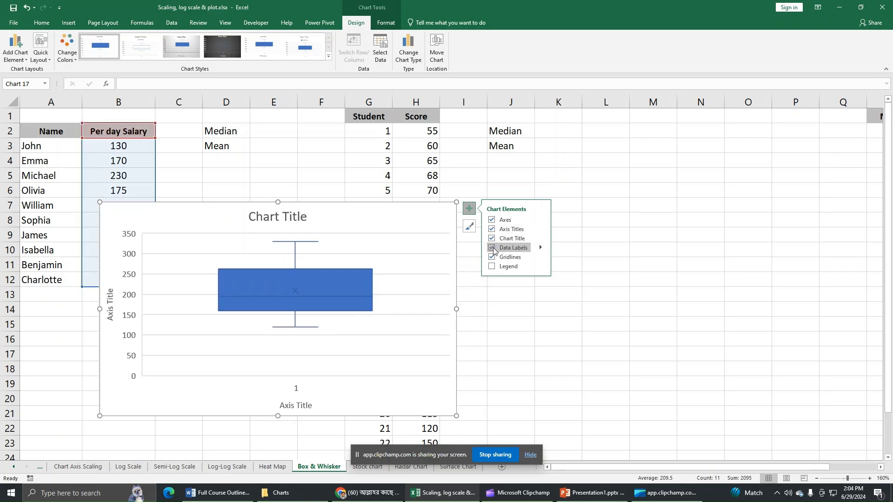
click(492, 266)
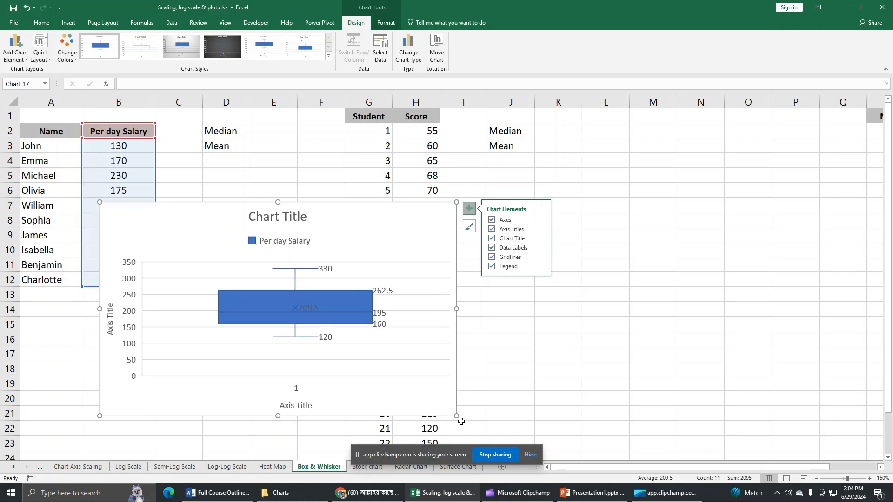
Step: Enlarge the Per day Salary chart slightly and move it beside the salary table, below the Median and Mean rows
drag(457, 416, 756, 470)
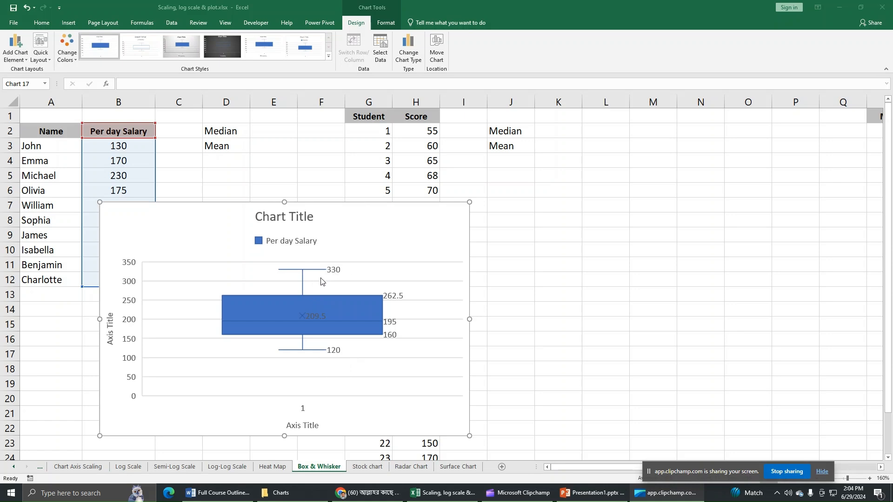
click(355, 242)
drag(395, 215, 475, 169)
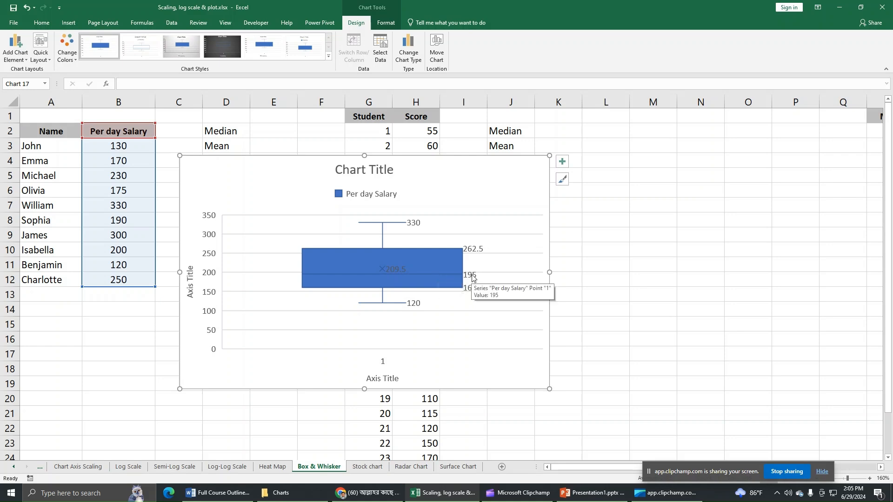
drag(450, 183, 450, 204)
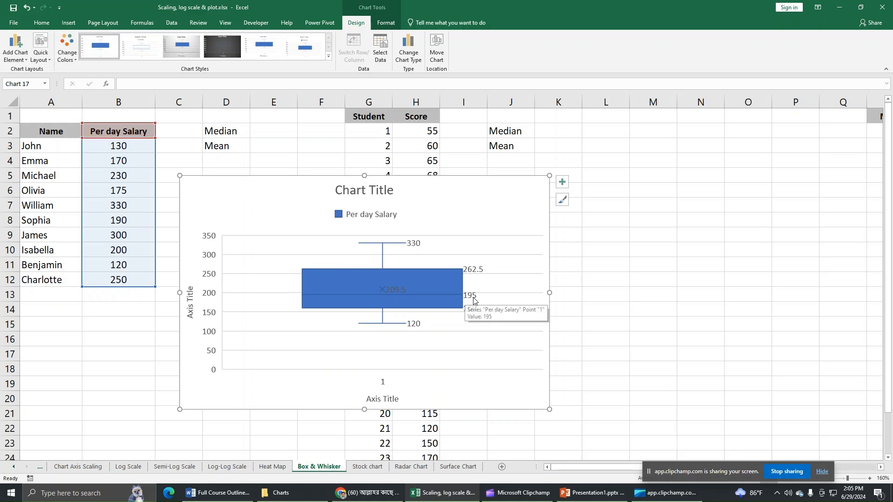
Step: Calculate the median of the daily salaries in E2 with =MEDIAN(B3:B12)
click(278, 128)
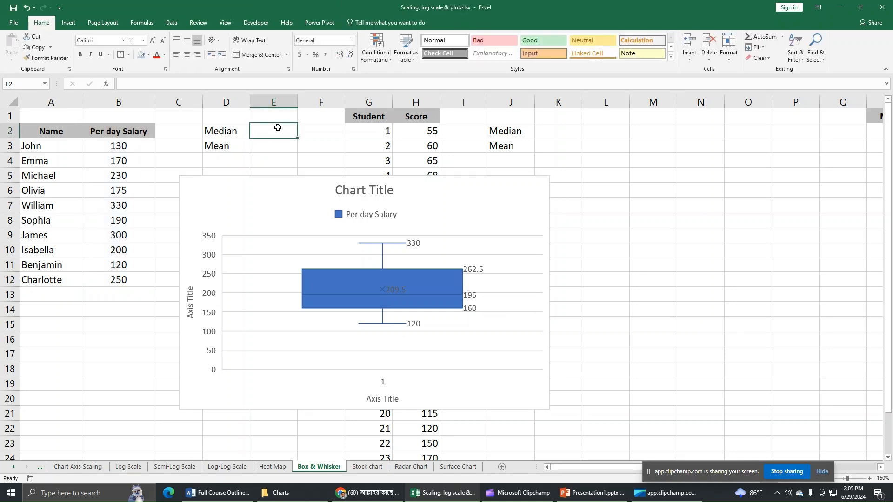
text(=me)
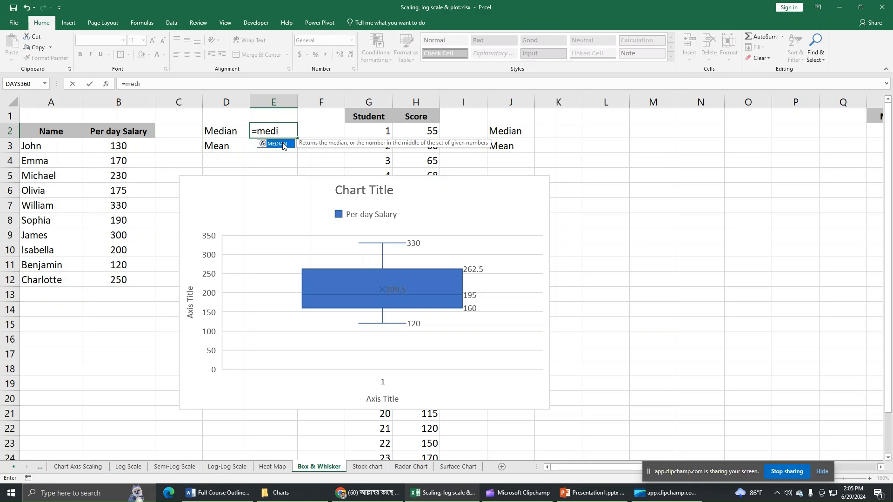
text(di)
double_click(283, 145)
drag(127, 147, 135, 280)
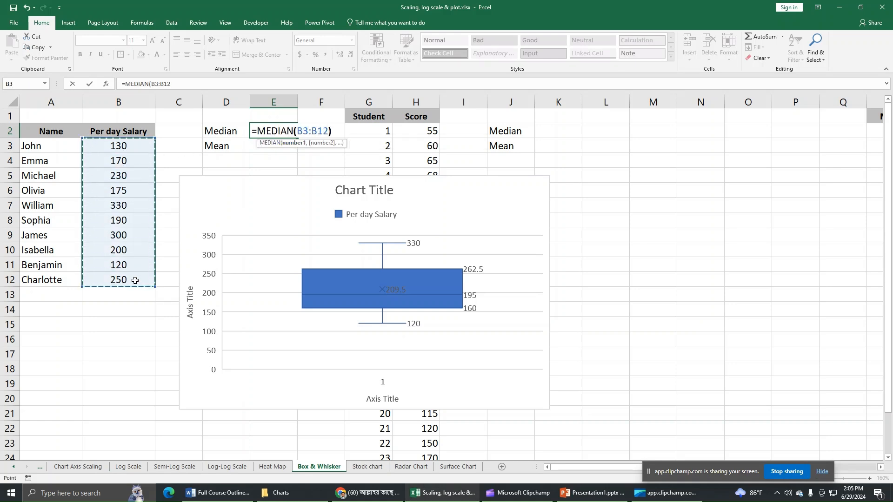
key(Return)
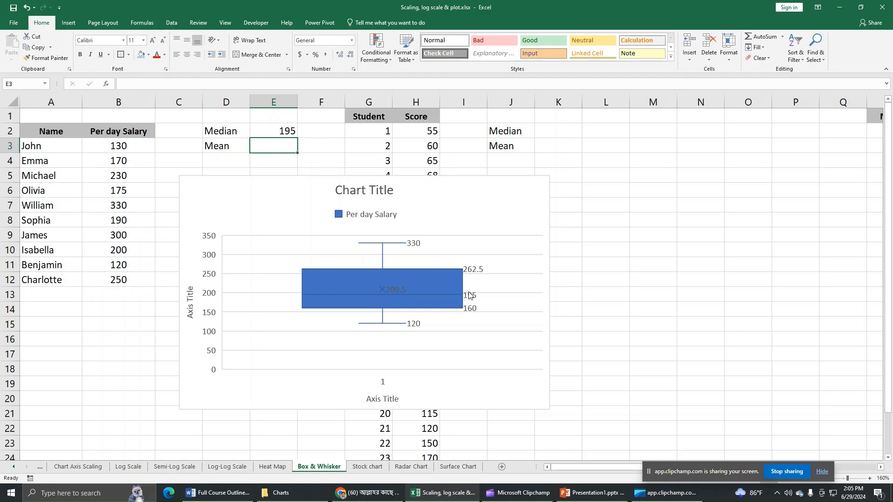
Step: Calculate the mean of the daily salaries in E3 with the AVERAGE function over B3:B12
mouse_move(474, 301)
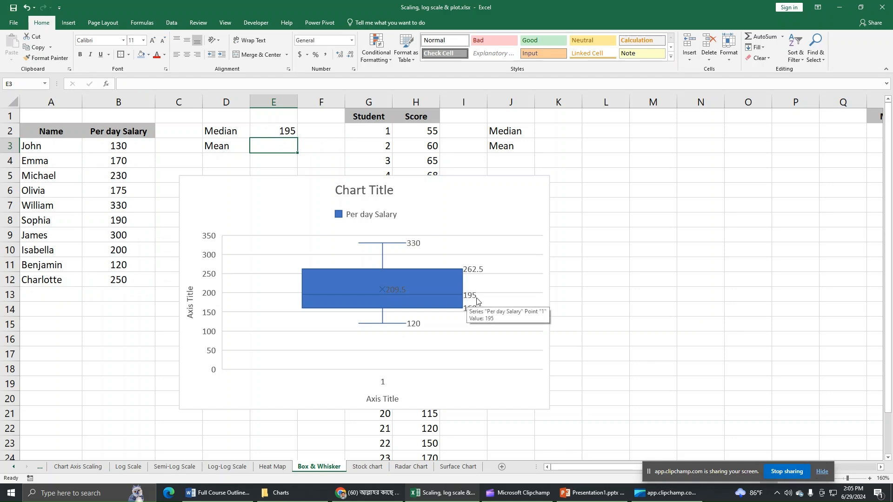
mouse_move(403, 294)
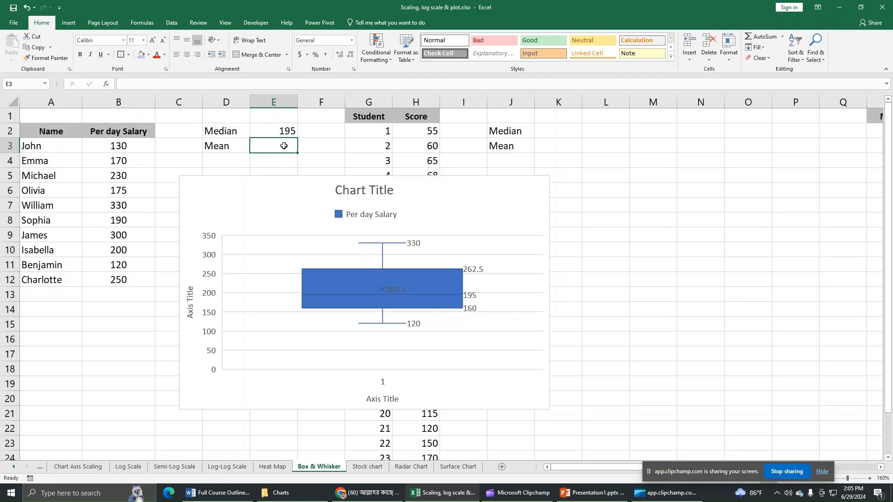
text(=)
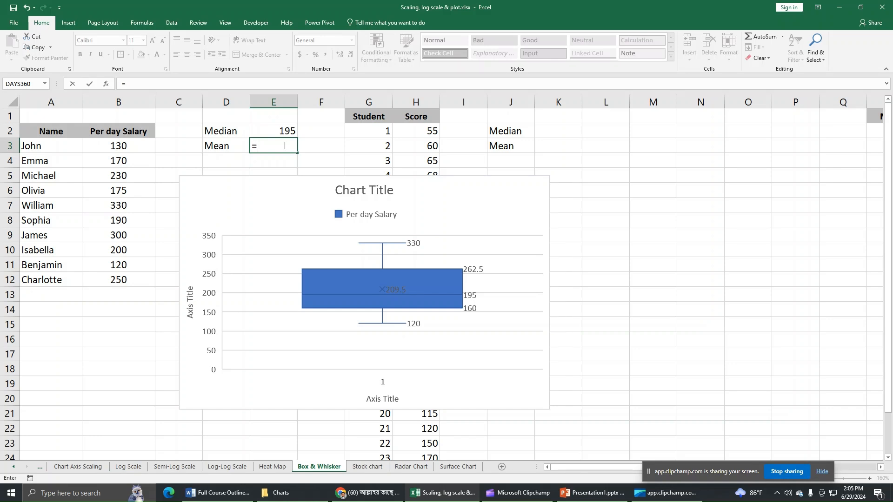
text(AVer)
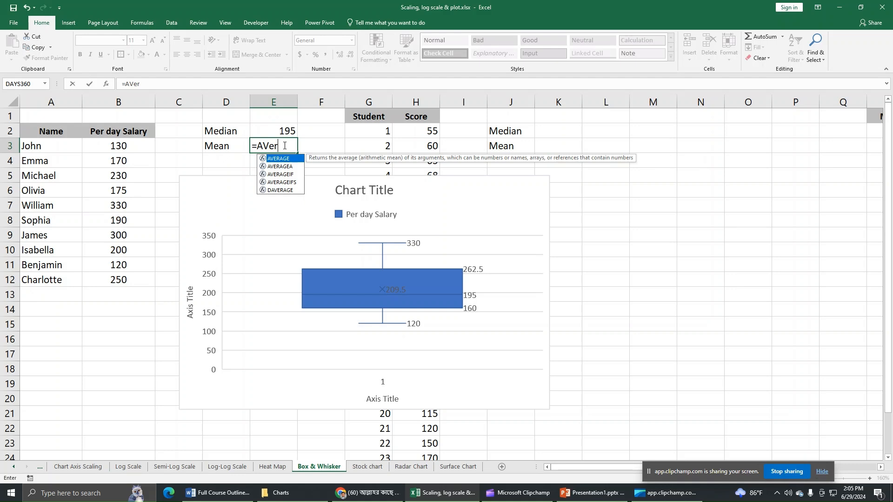
double_click(289, 161)
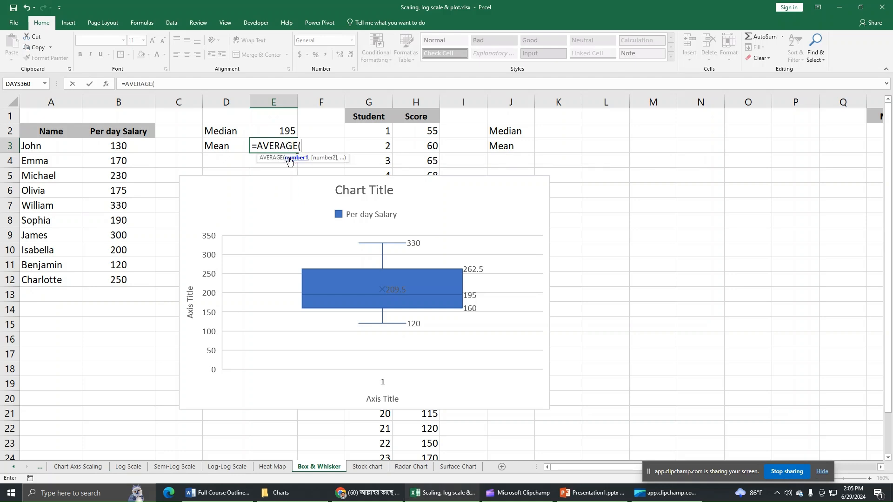
drag(116, 149, 127, 282)
text())
key(Return)
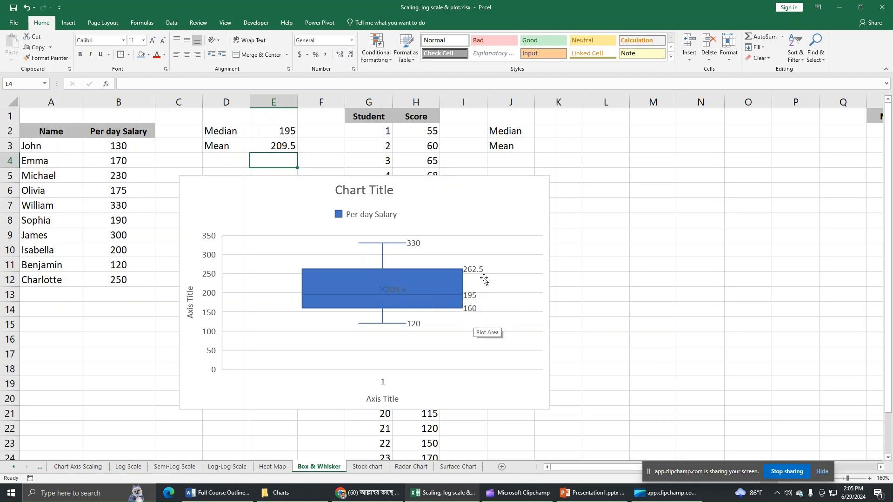
Step: Shrink the Per day Salary chart and move it down over columns A to E so the Student and Score table is uncovered
mouse_move(479, 275)
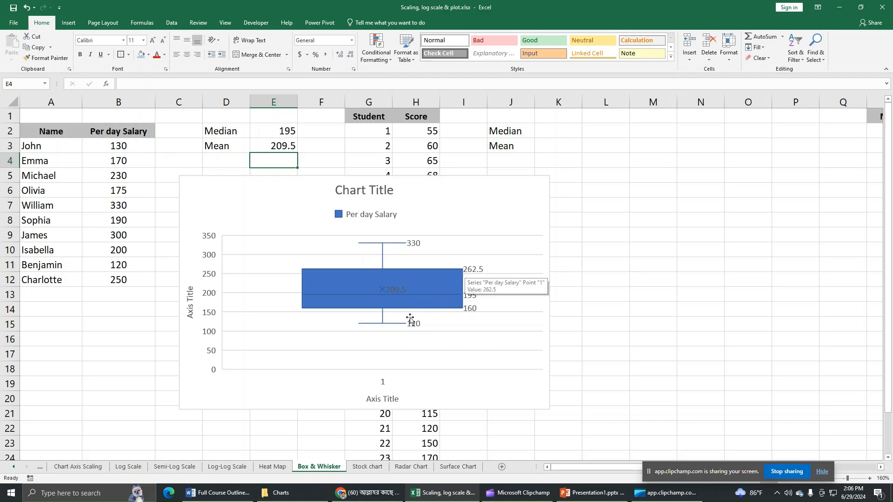
mouse_move(412, 325)
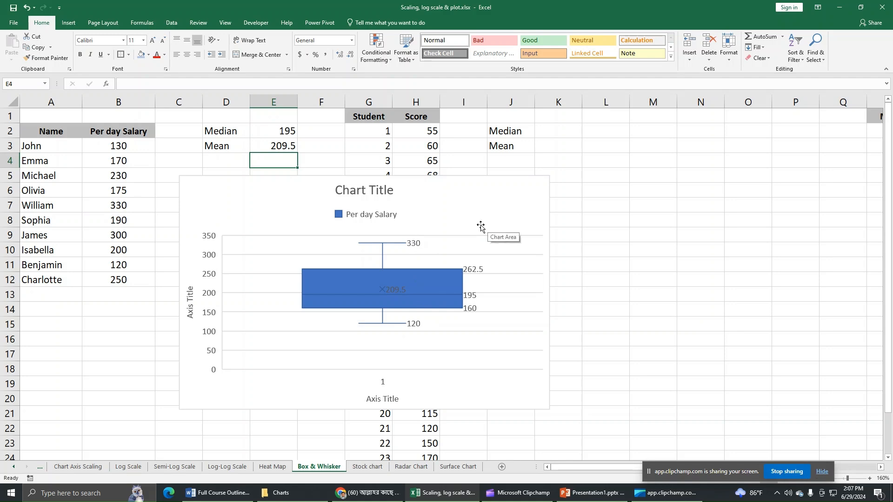
click(501, 371)
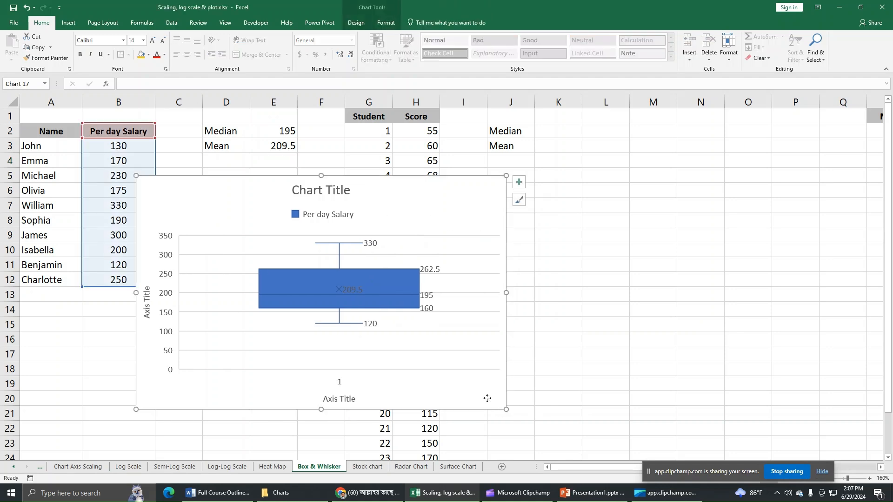
drag(506, 409, 400, 351)
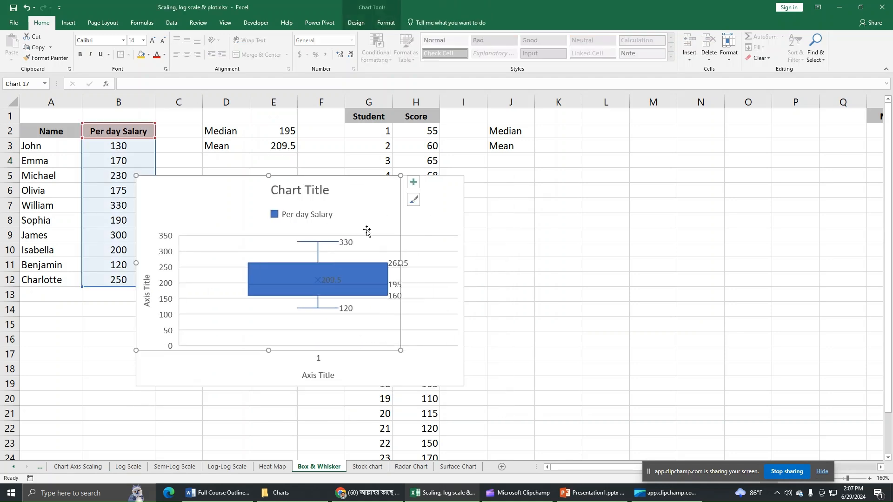
drag(360, 214, 251, 309)
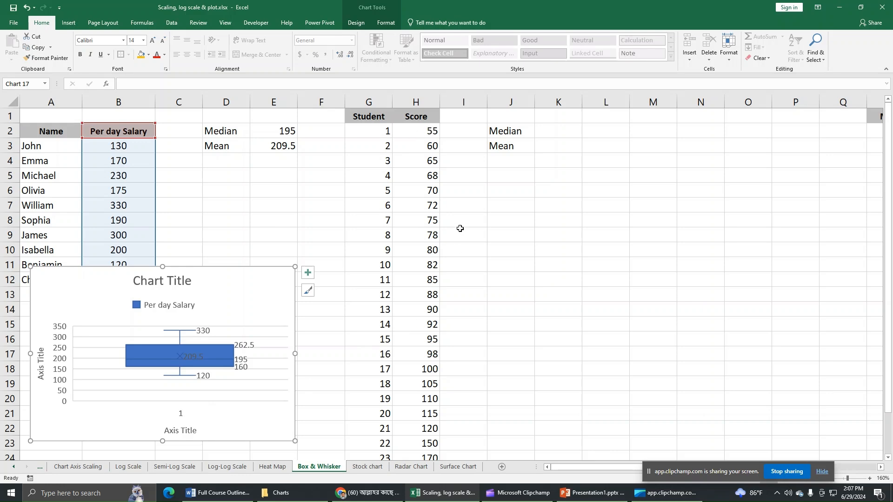
Step: Insert a Box & Whisker chart of the Score column H1:H26 and place it, enlarged, beside that column below the Median and Mean labels
scroll(366, 243, down, 2)
scroll(365, 241, up, 2)
drag(424, 116, 426, 444)
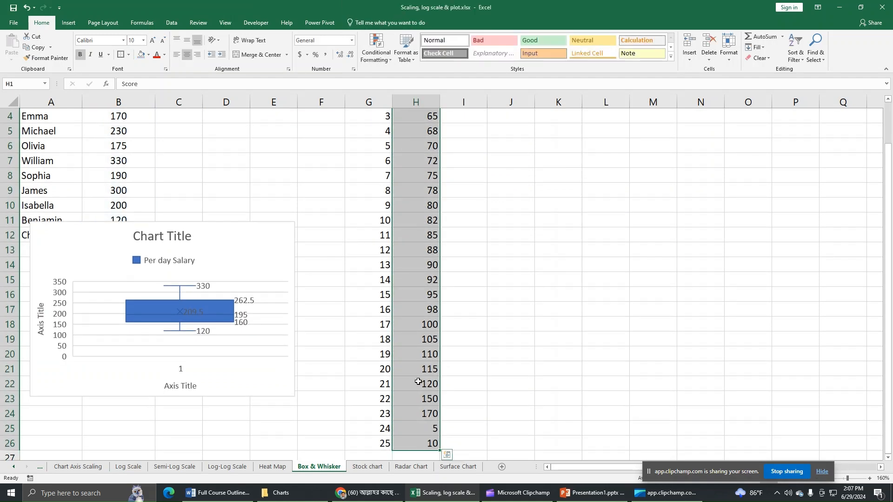
scroll(418, 362, up, 1)
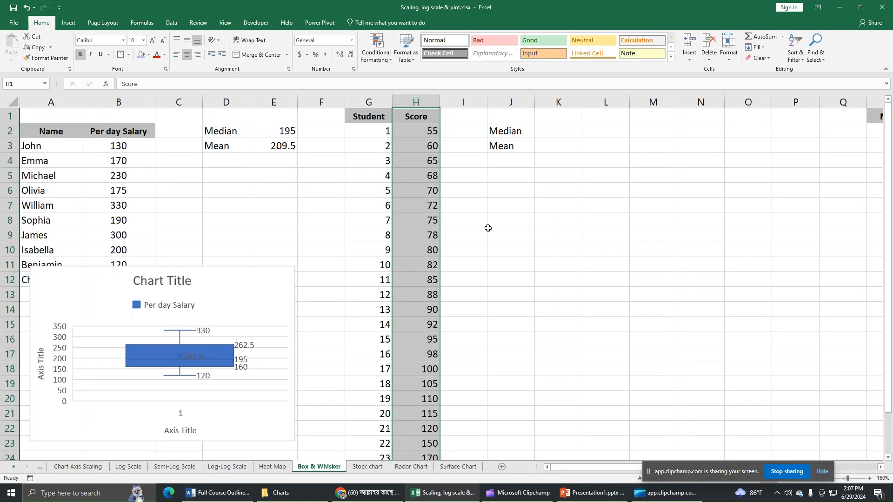
click(69, 23)
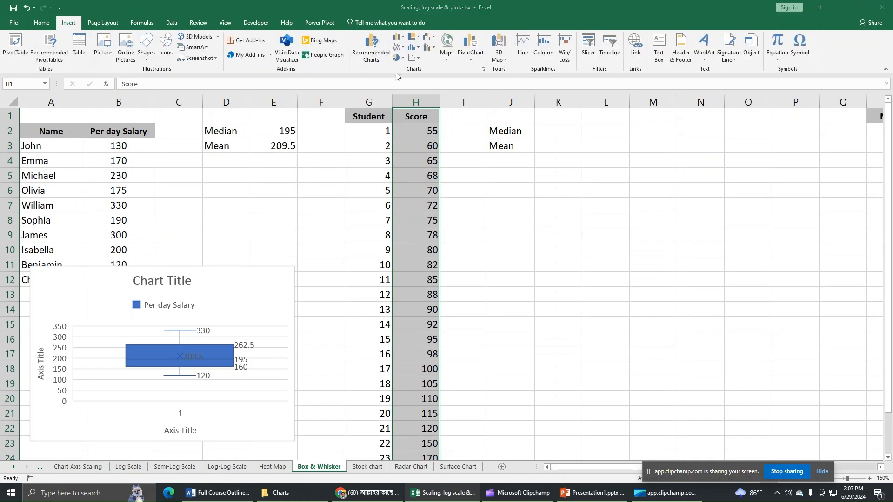
click(377, 64)
click(375, 124)
click(342, 308)
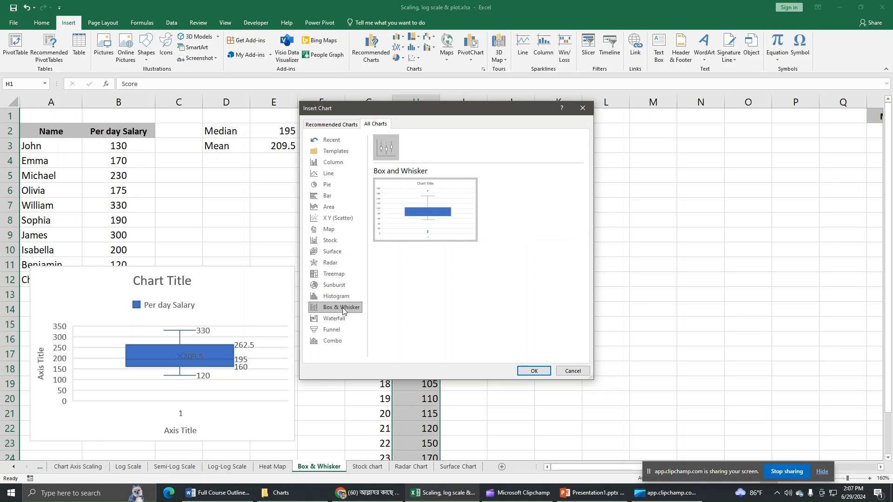
click(534, 371)
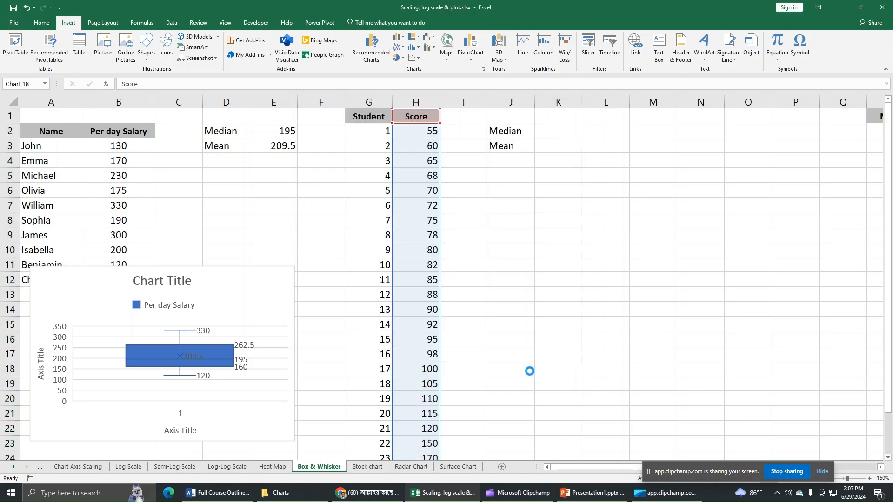
drag(521, 205, 699, 187)
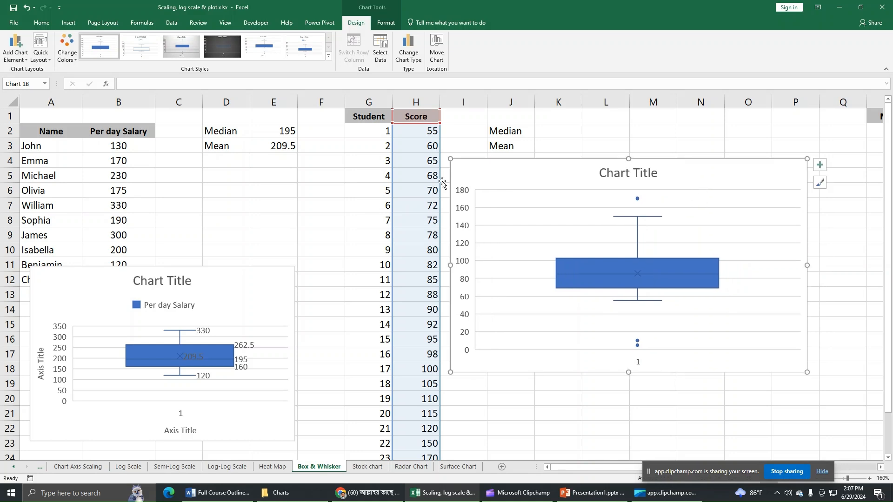
drag(807, 372, 853, 450)
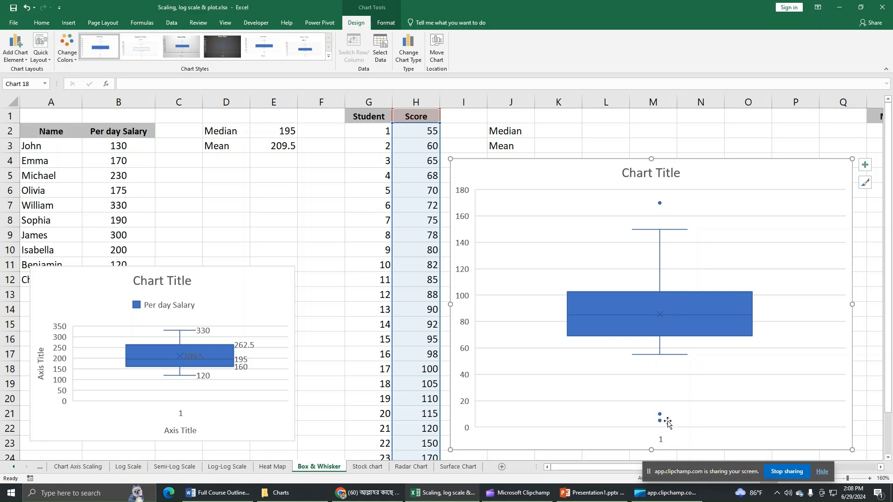
Step: Add data labels and a legend to the Score chart, and turn its axis titles off
click(865, 165)
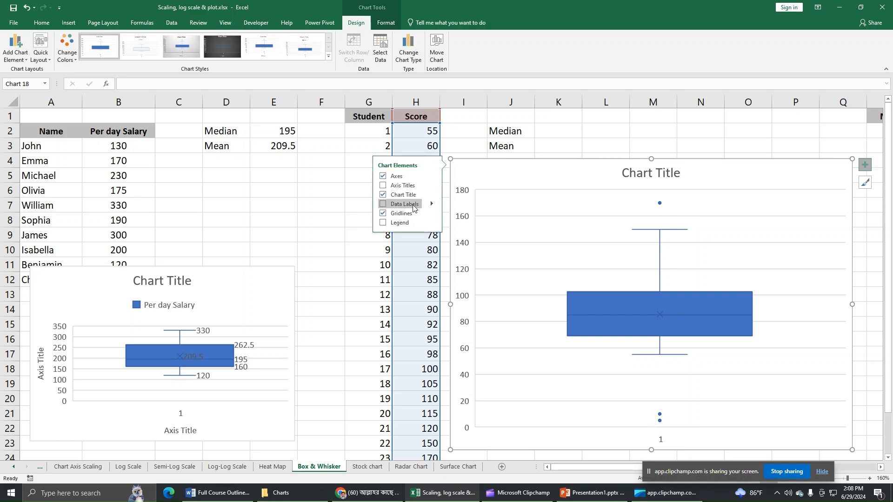
click(383, 185)
click(382, 213)
click(382, 222)
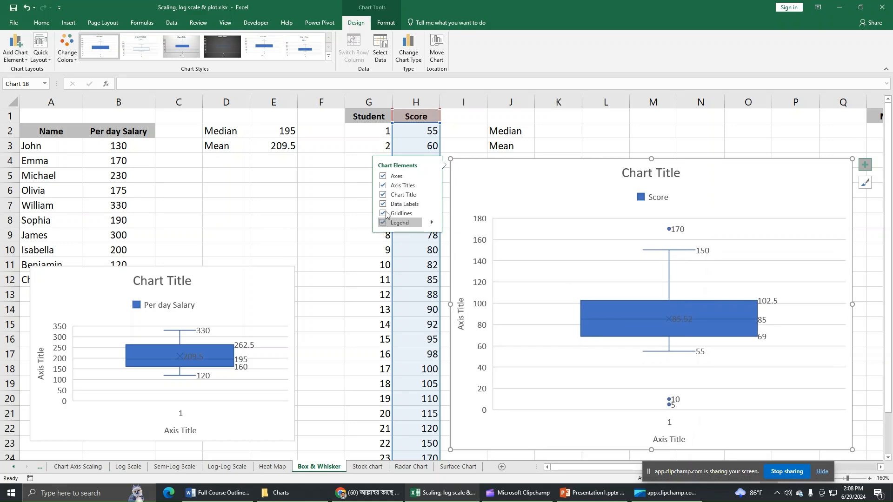
click(383, 185)
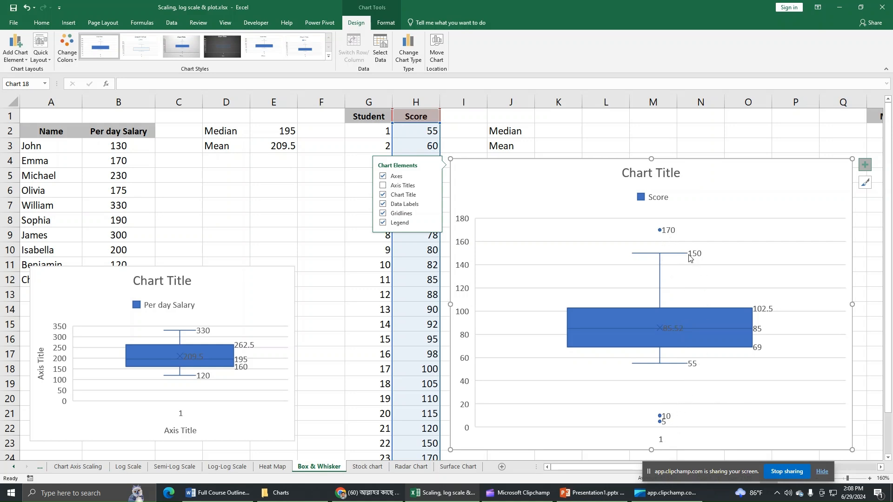
mouse_move(698, 256)
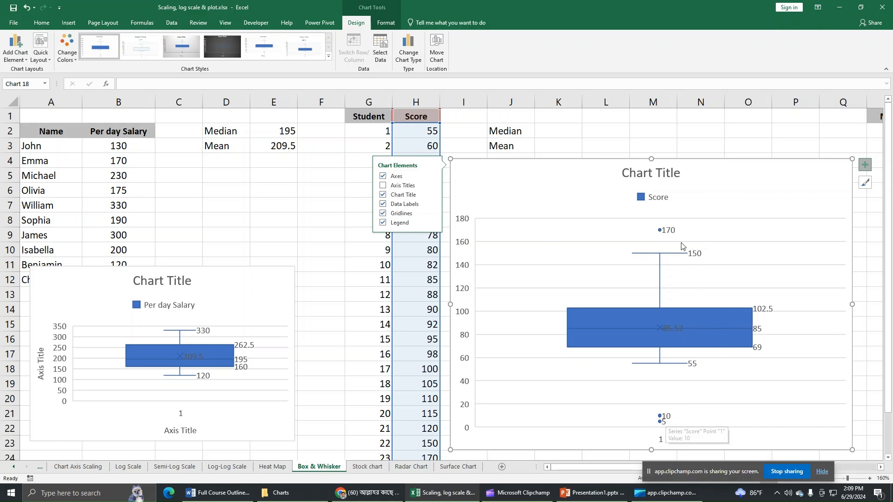
mouse_move(675, 236)
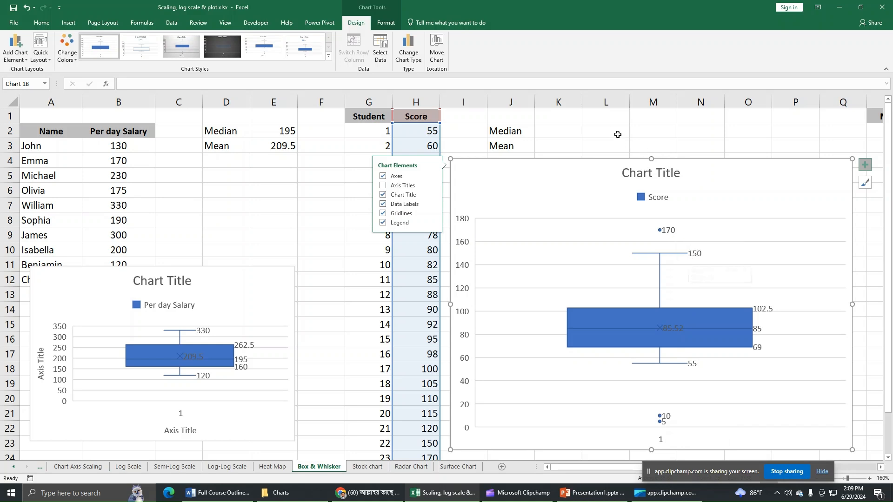
Step: Enter the sample values 10, 12, 15, 14 and 85 across cells K1 to O1
click(576, 117)
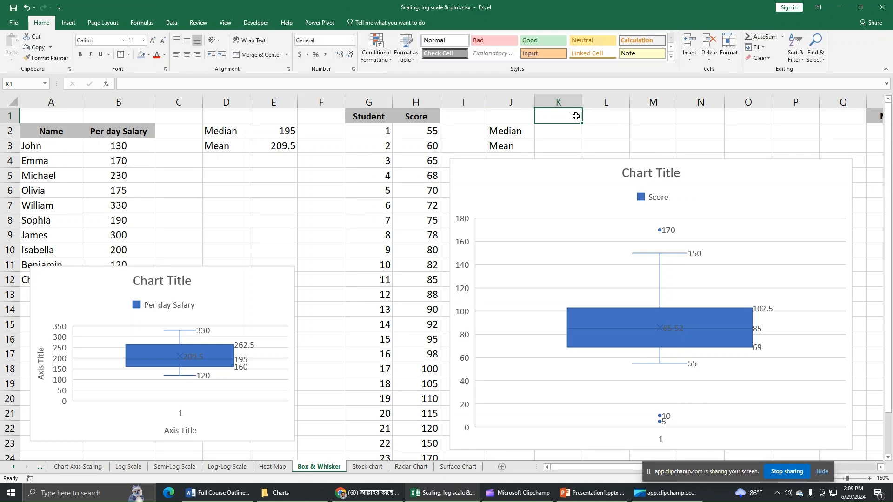
text(10)
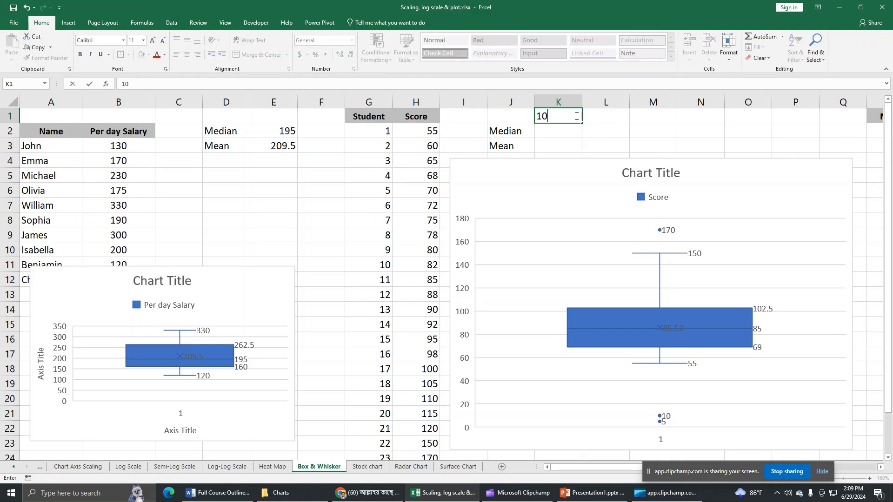
key(Tab)
text(12)
key(Tab)
text(15)
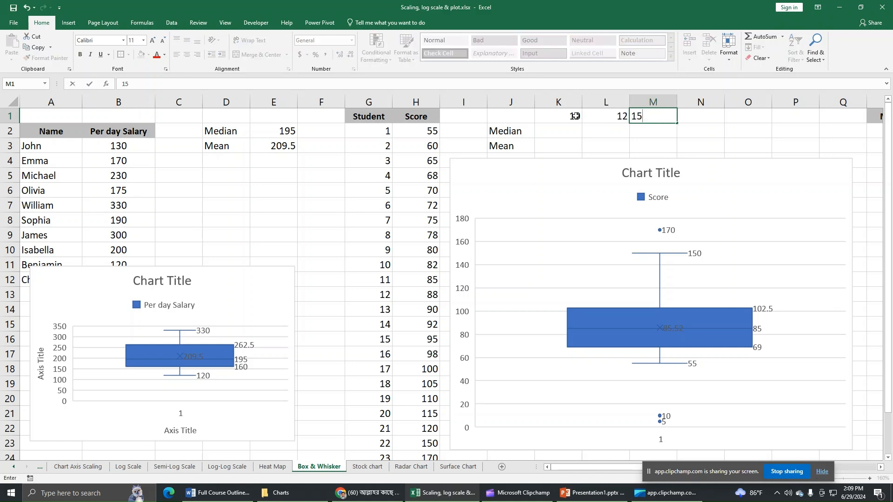
key(Tab)
text(14)
key(Tab)
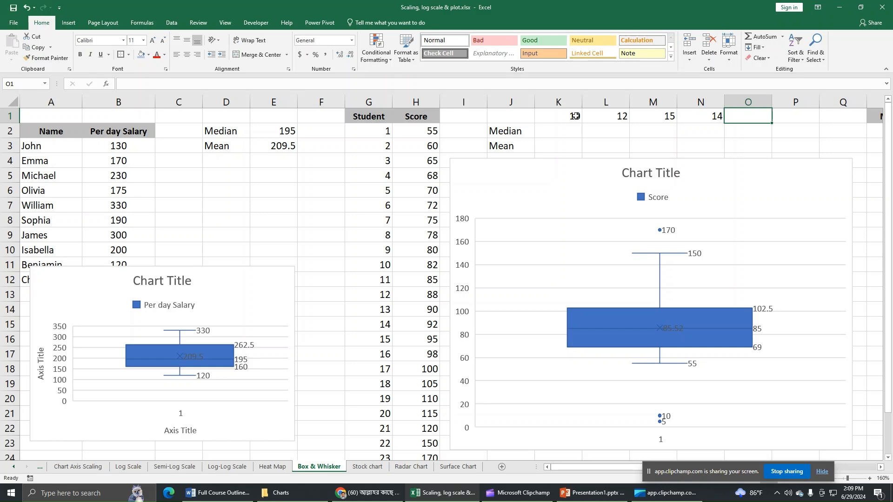
text(85)
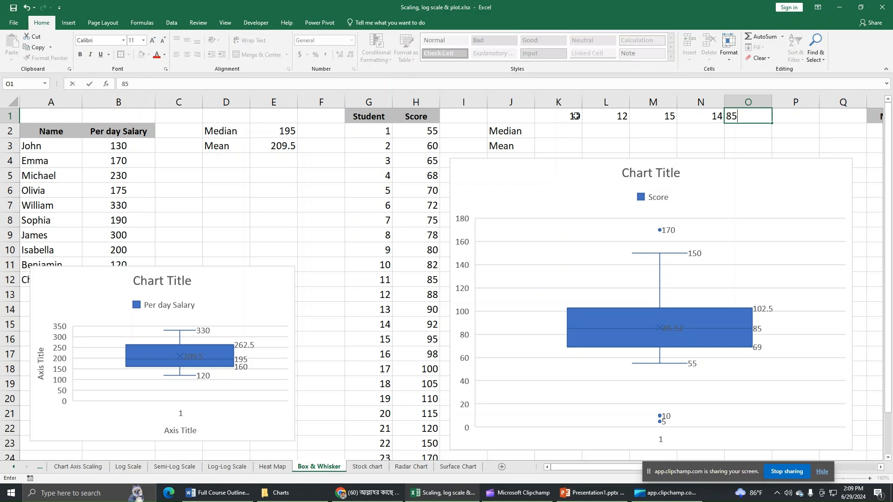
key(Return)
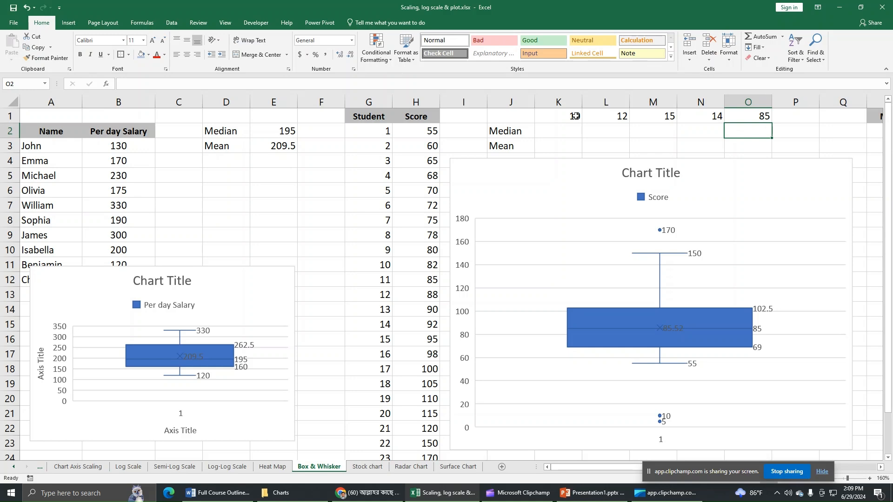
Step: Compare the outlying value in O1 with the sample values in K1:N1, and examine the Score chart's lower whisker, outliers and quartiles
click(757, 116)
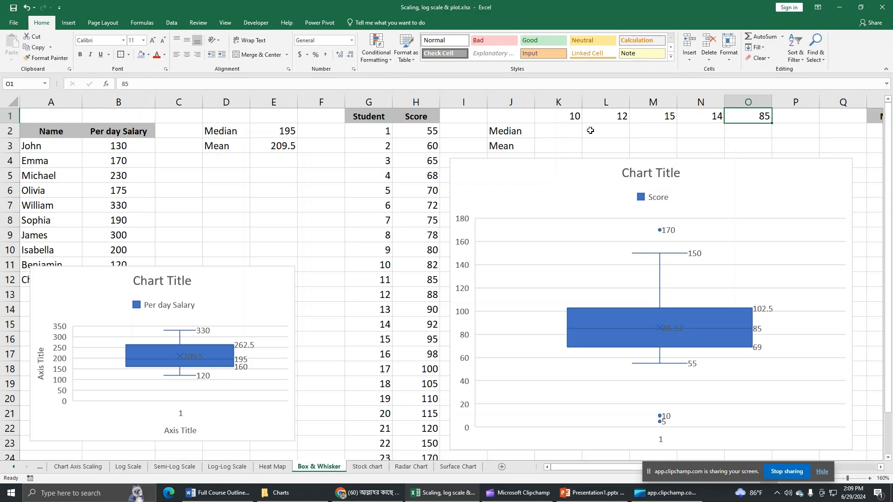
drag(579, 118, 701, 117)
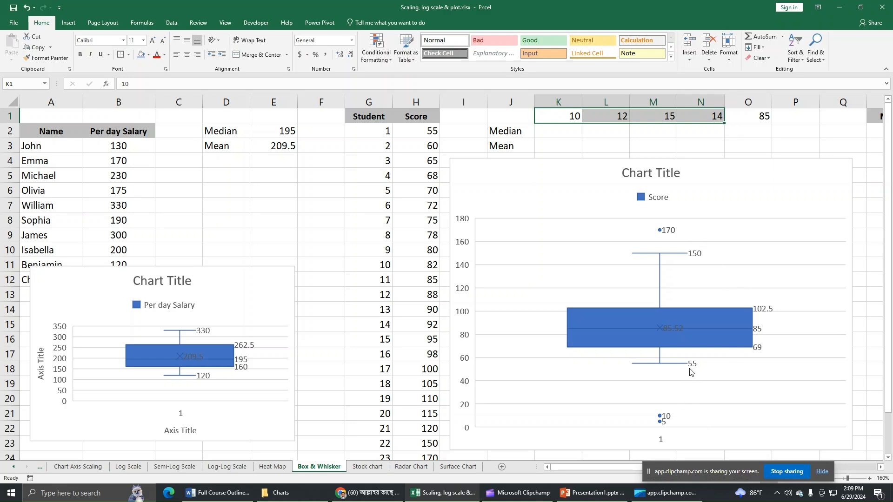
mouse_move(695, 371)
mouse_move(662, 427)
mouse_move(754, 349)
mouse_move(752, 312)
mouse_move(676, 337)
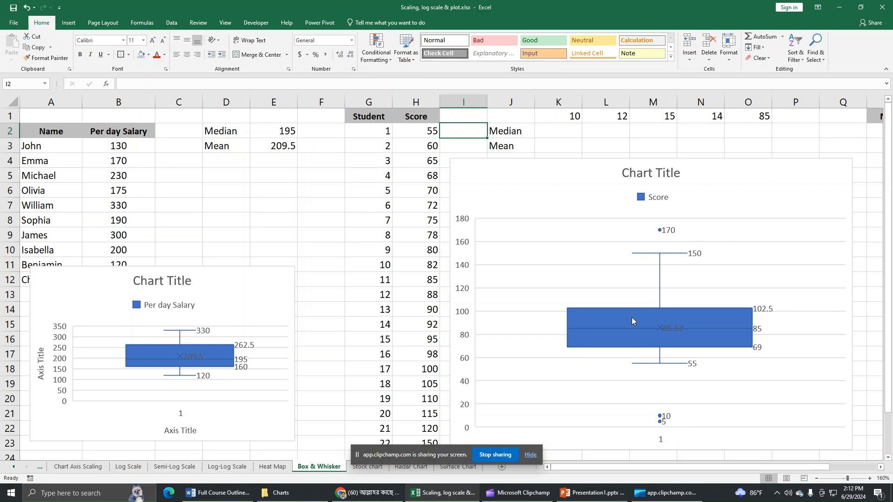
Step: Open the series options of the Score box plot, and switch its outlier points off and back on
double_click(609, 334)
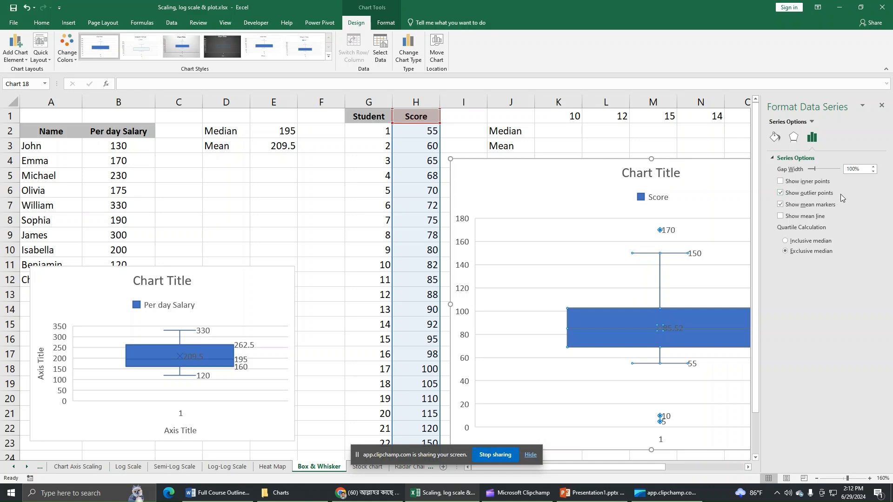
click(780, 193)
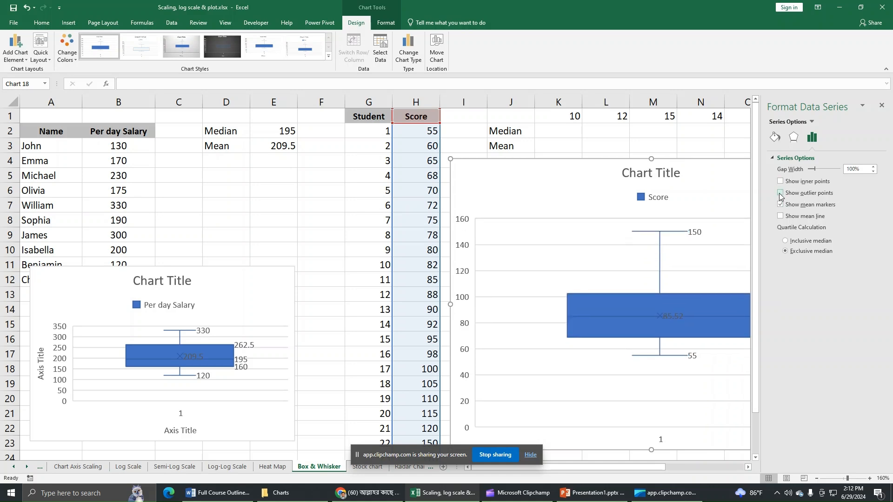
click(781, 193)
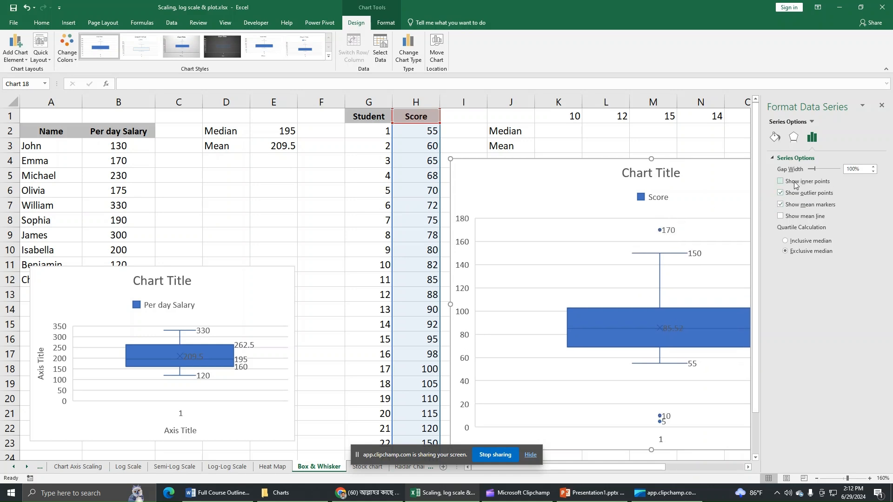
Step: Try showing the Score series' inner points and using the inclusive median, returning each option to its original setting
click(781, 181)
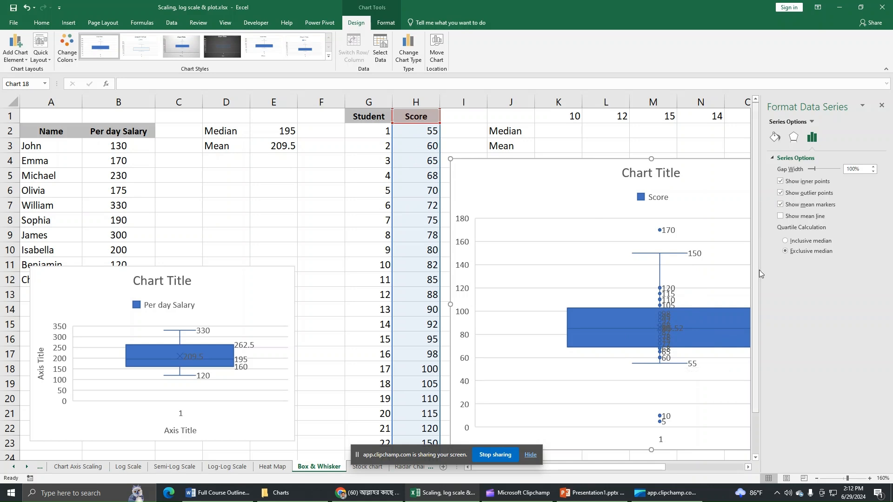
click(781, 182)
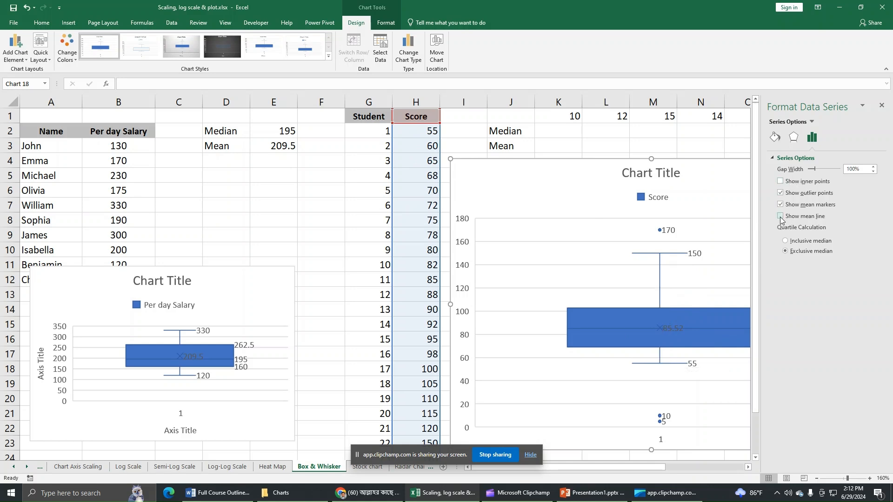
click(786, 241)
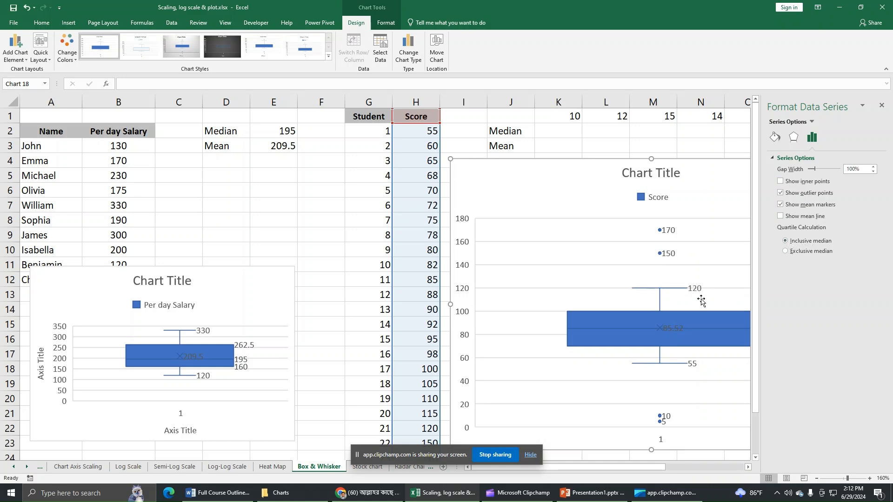
click(786, 252)
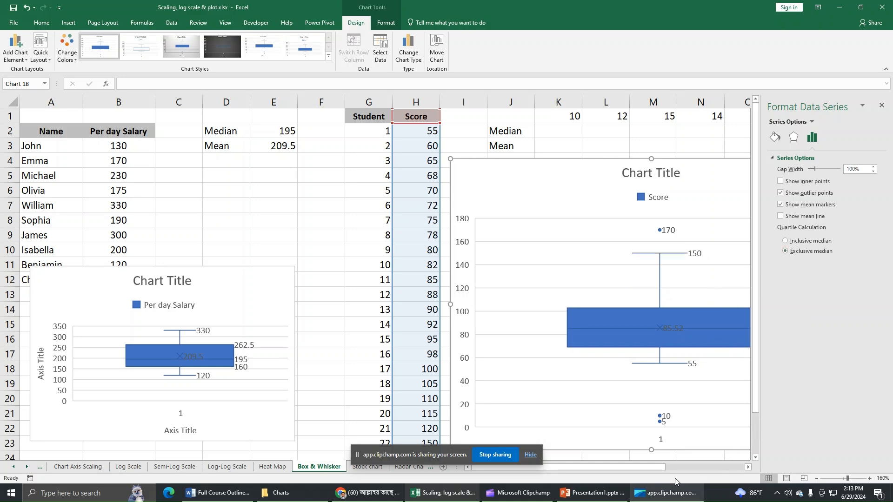
Step: Set the Score series' gap width to 179% and close its formatting options
scroll(694, 339, right, 2)
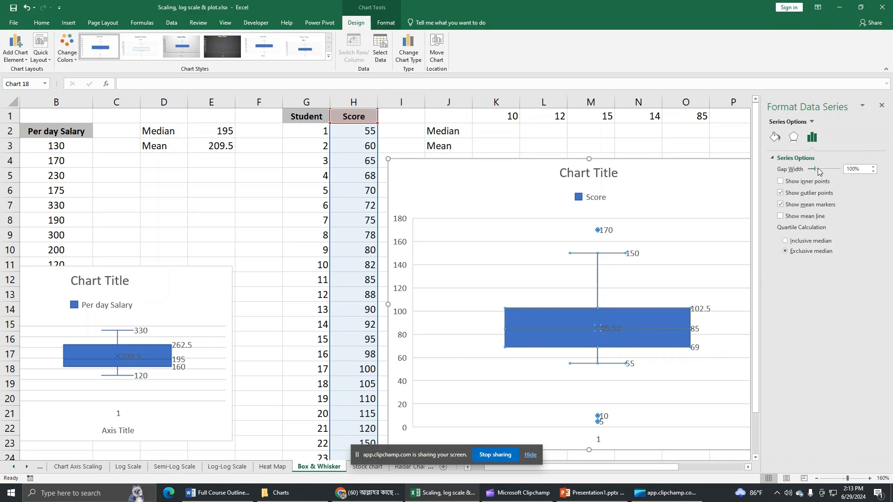
drag(819, 171, 830, 170)
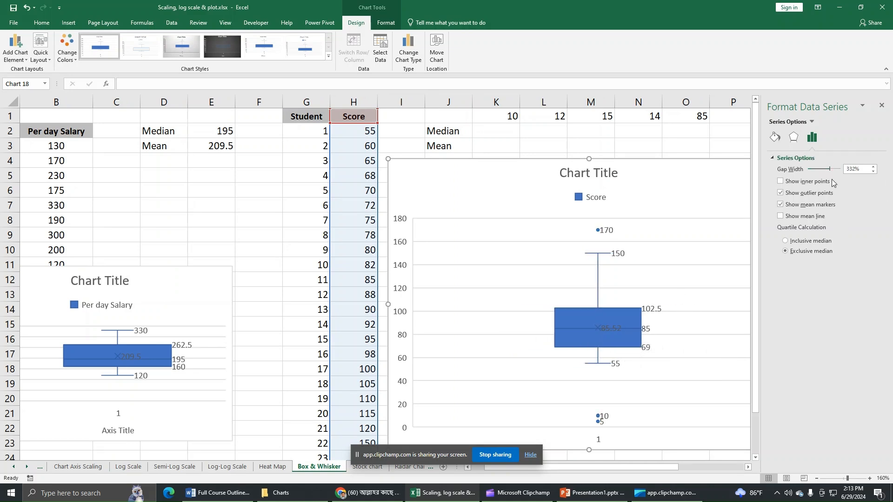
drag(824, 171, 820, 172)
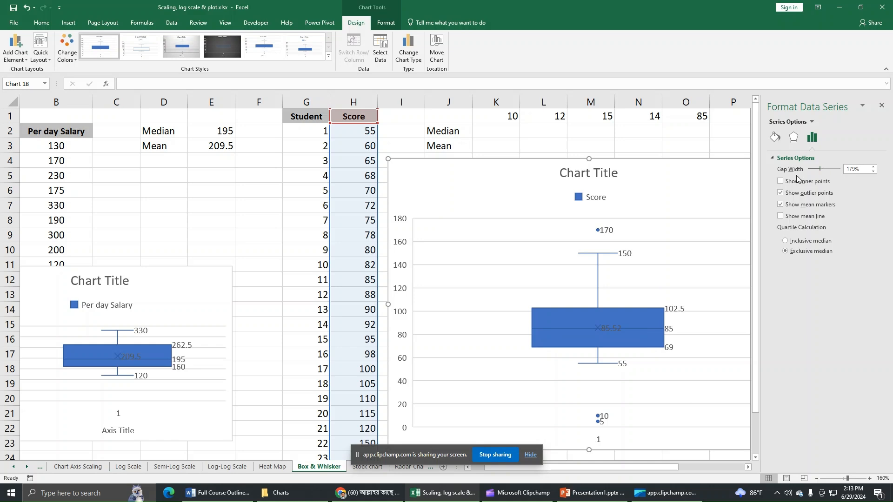
click(882, 106)
click(610, 331)
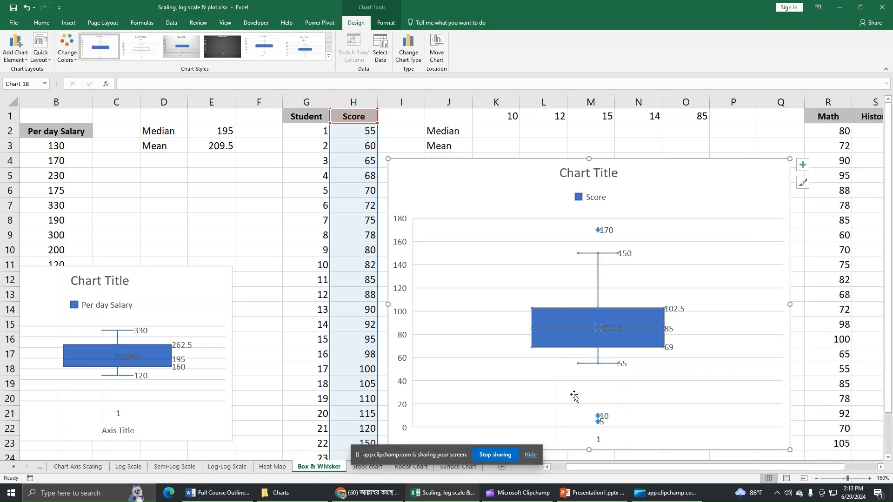
drag(433, 459, 707, 476)
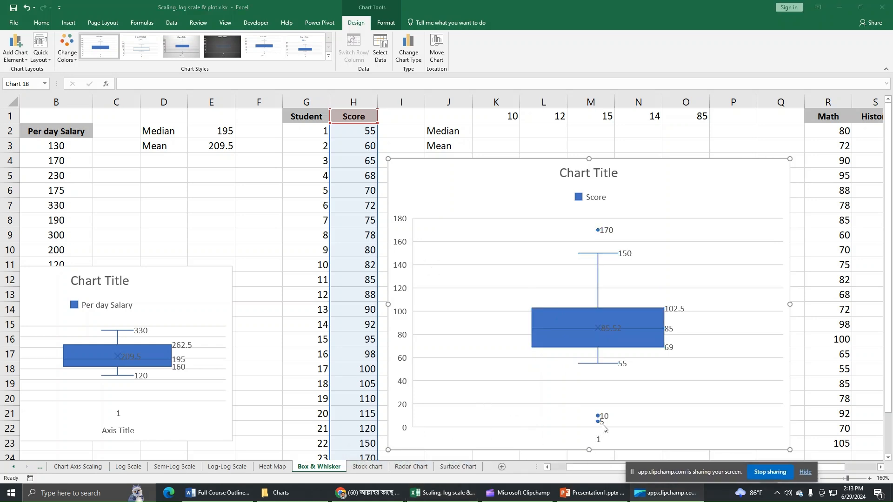
mouse_move(603, 427)
Step: Shift the Per day Salary chart slightly right and up, and inspect the bounds in its vertical axis options before closing them
click(179, 289)
drag(211, 284, 245, 279)
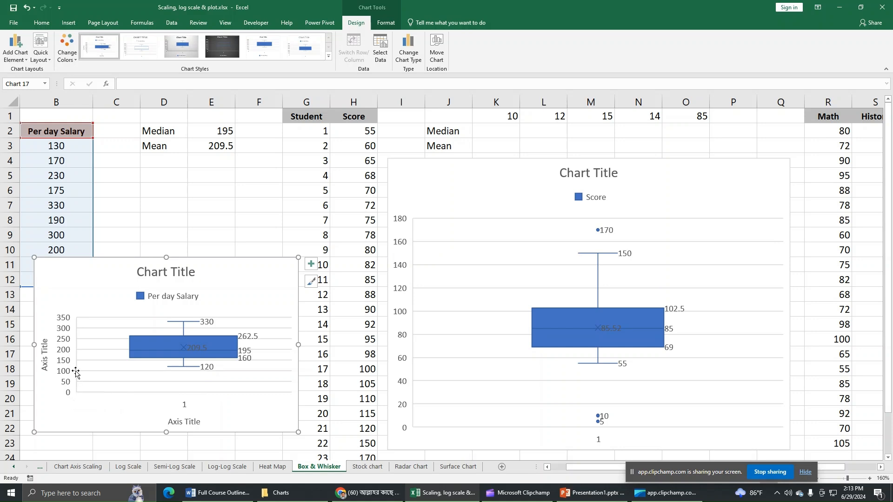
click(64, 354)
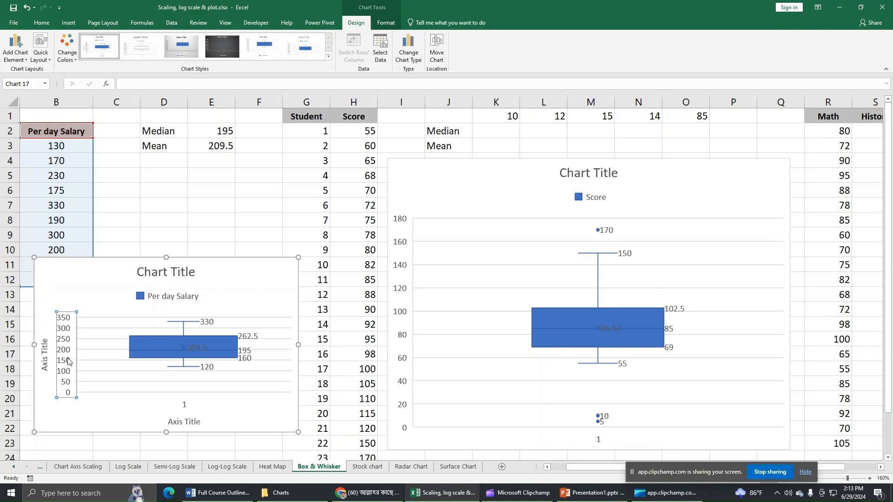
double_click(68, 361)
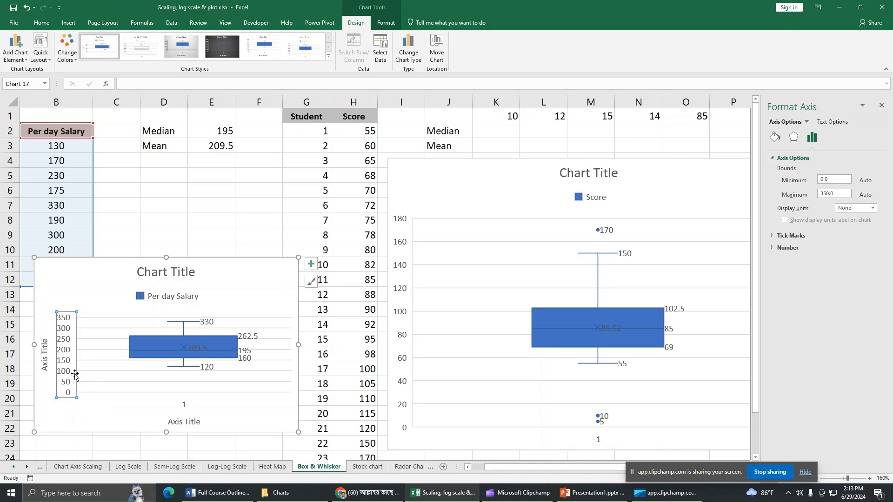
click(833, 180)
click(881, 106)
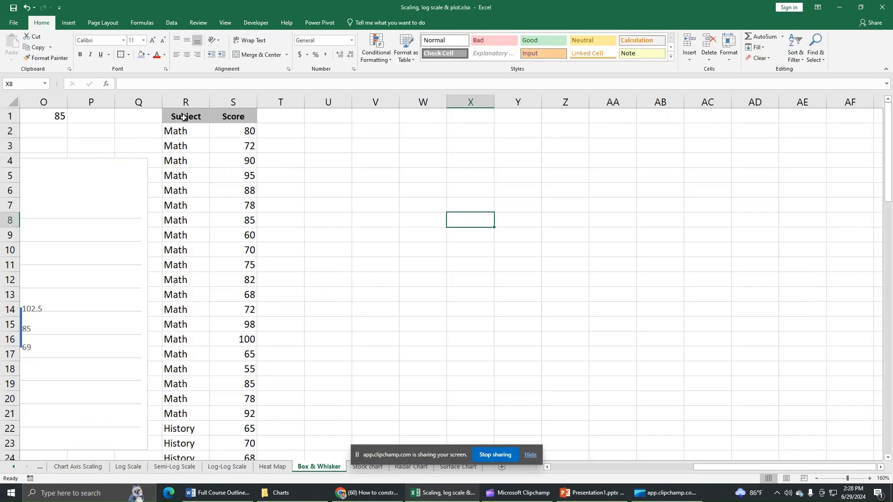
Step: Review the Subject and Score table in columns R and S by highlighting the Math, History, Science and Biology rows in turn
drag(184, 117, 235, 221)
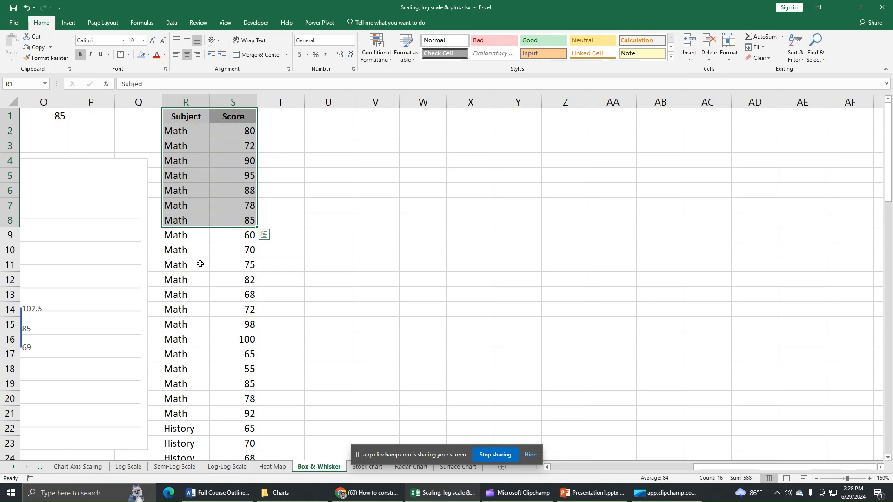
click(200, 264)
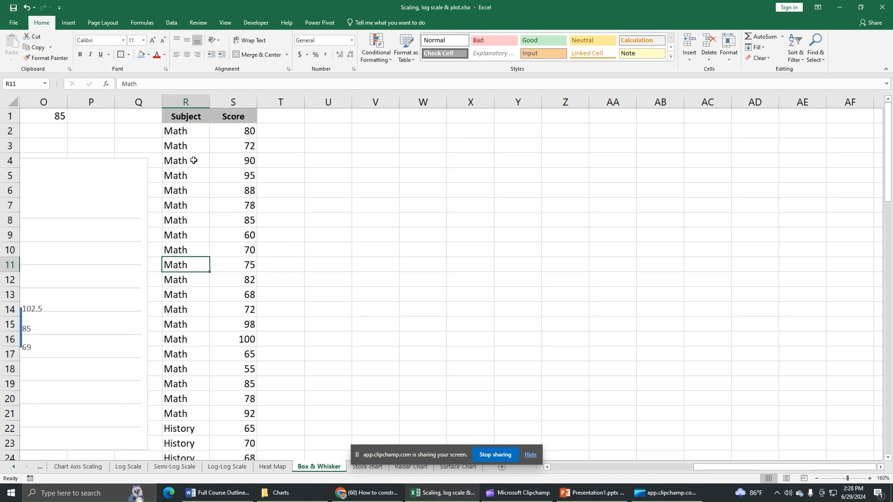
drag(192, 132, 213, 411)
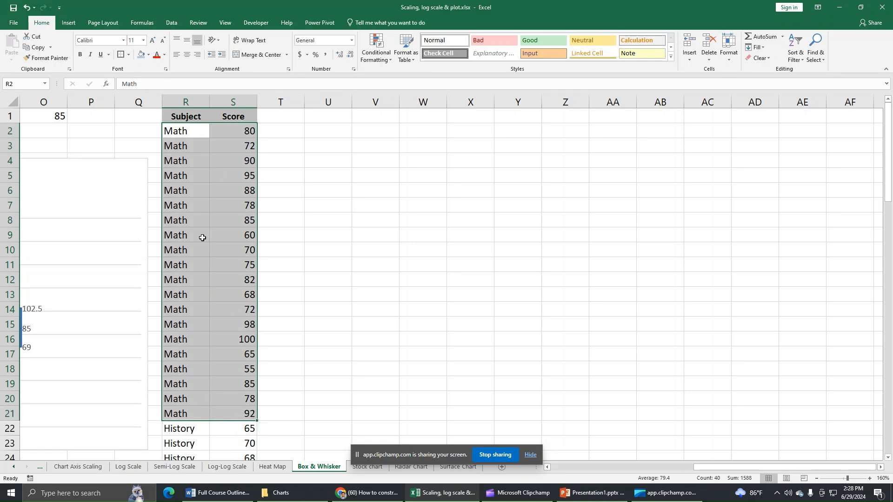
scroll(204, 367, down, 6)
drag(188, 166, 219, 442)
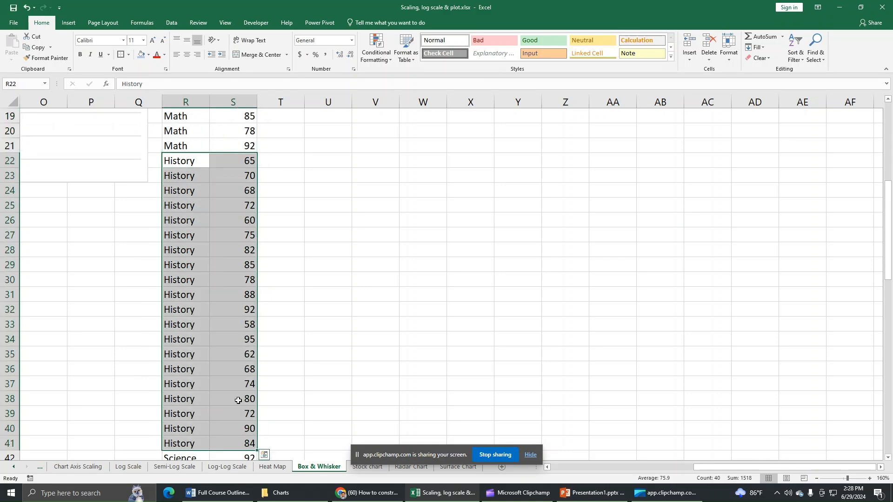
scroll(239, 401, down, 7)
drag(184, 151, 238, 424)
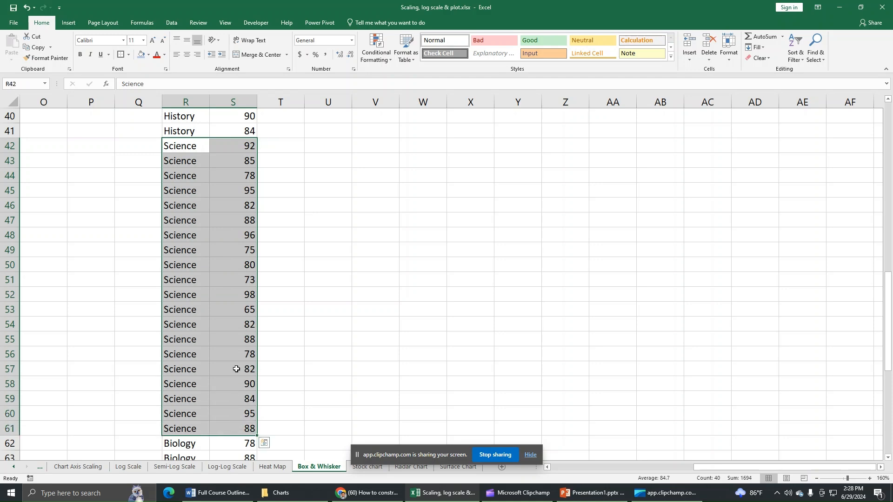
scroll(233, 369, down, 8)
scroll(219, 168, up, 2)
drag(193, 175, 231, 433)
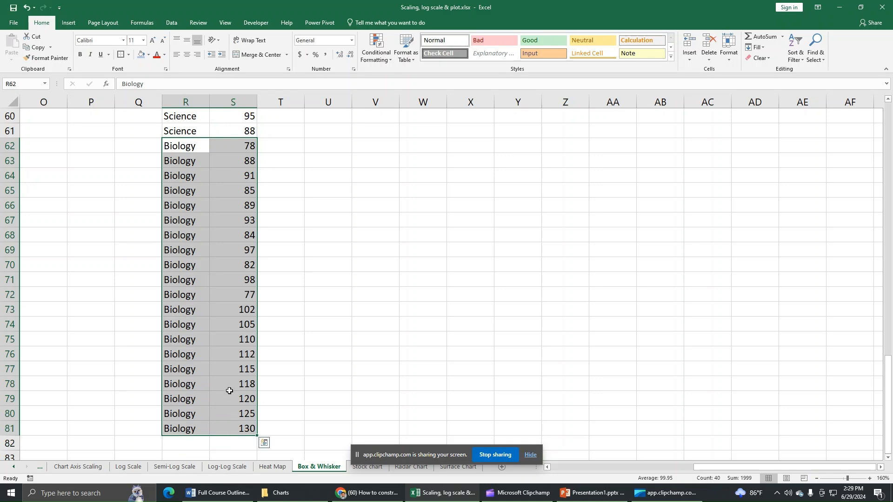
scroll(372, 318, up, 20)
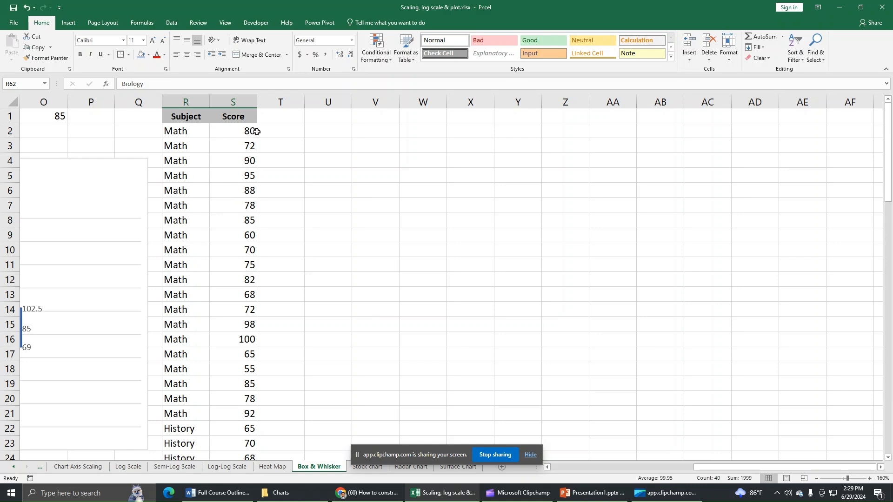
Step: Insert a Box and Whisker chart from the full Subject and Score table in R1:S81
drag(197, 117, 219, 413)
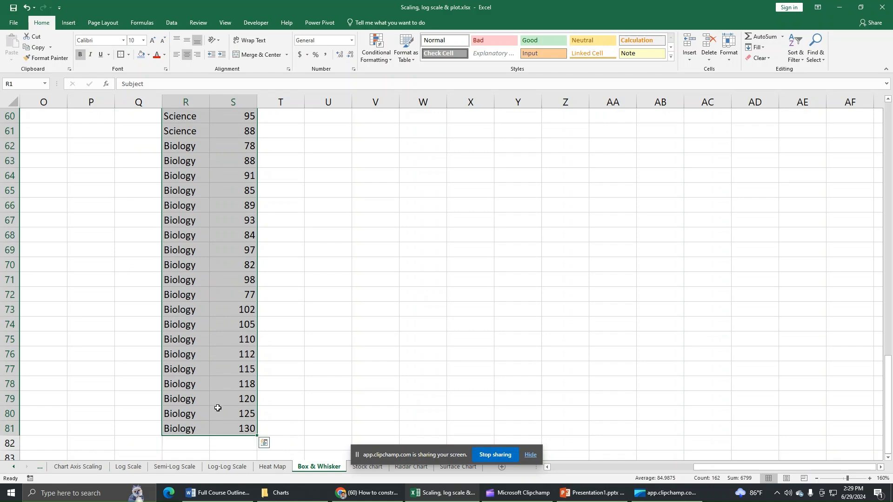
drag(888, 368, 882, 107)
click(69, 23)
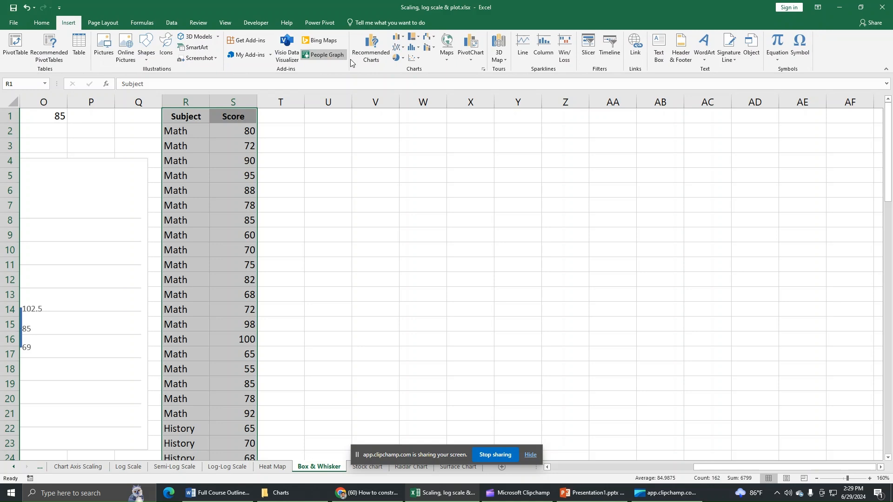
click(374, 52)
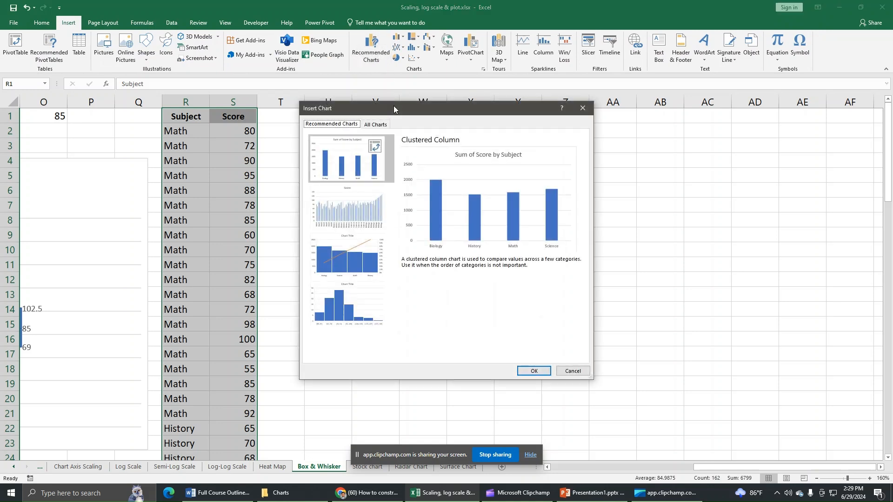
click(369, 127)
click(342, 308)
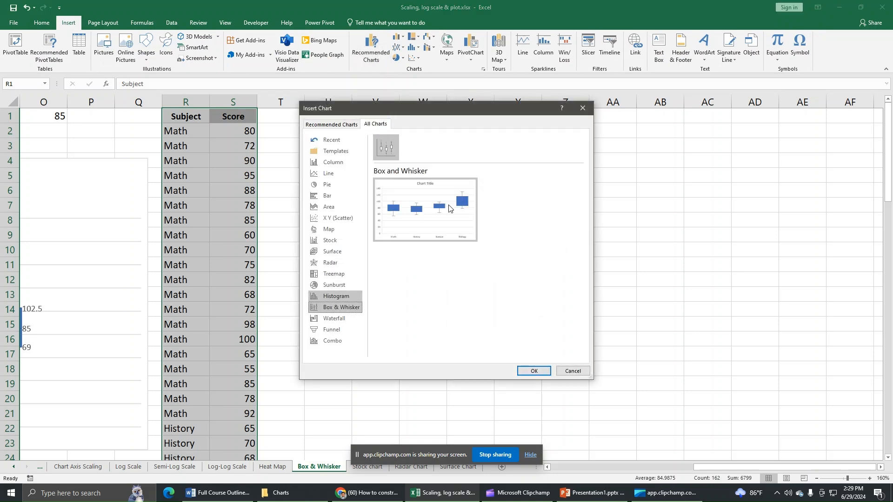
click(458, 191)
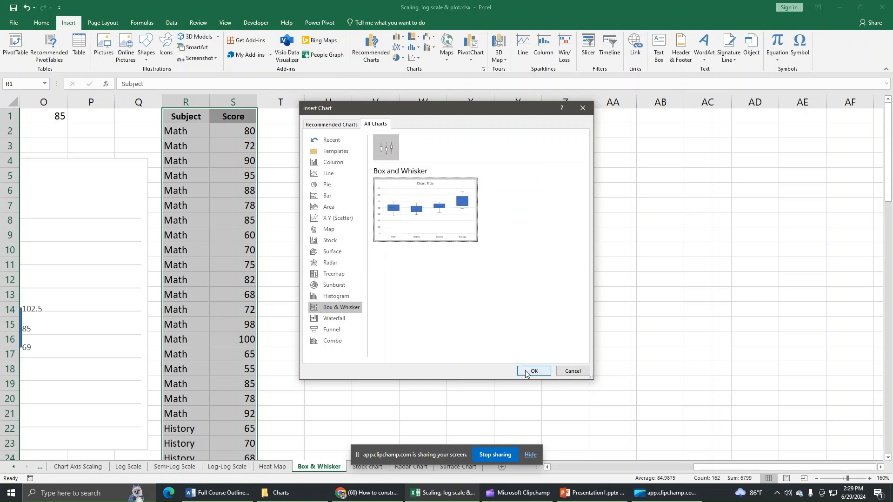
click(526, 372)
Step: Move the new chart up beside the Subject and Score table and enlarge it to span about columns U to AE, rows 4 to 21
drag(519, 196, 536, 172)
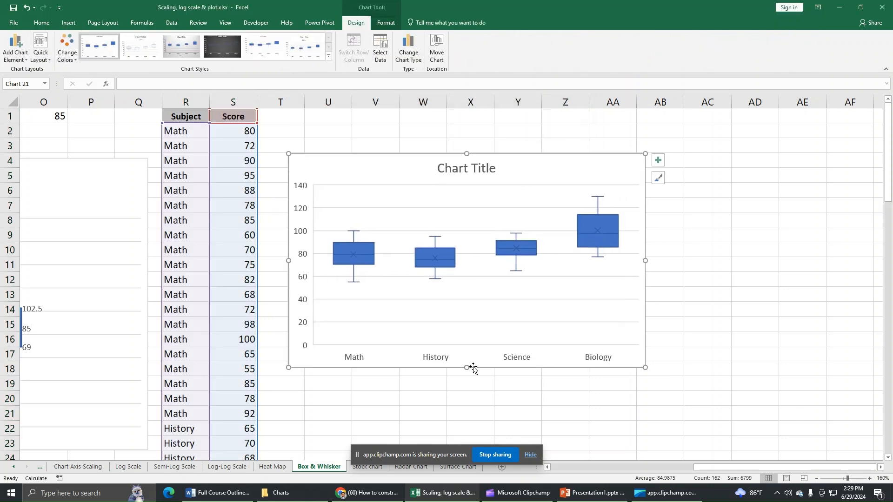
drag(466, 368, 468, 420)
drag(648, 287, 813, 287)
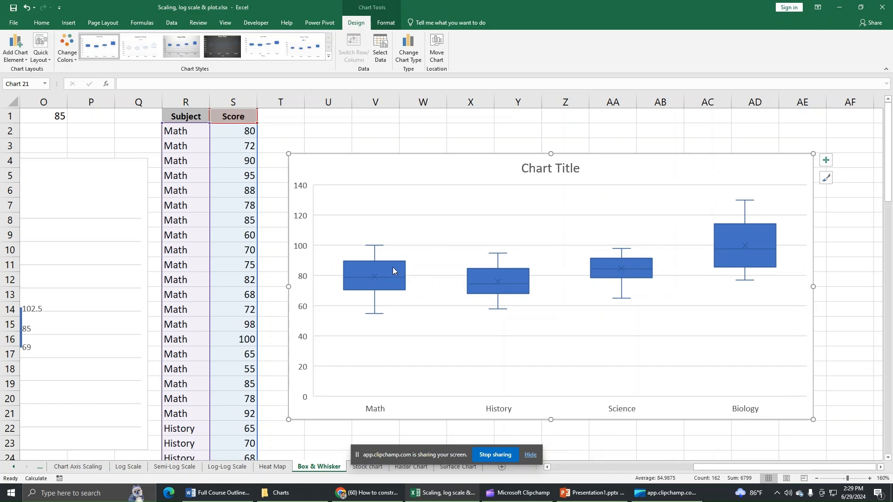
Step: Set the subject chart's Score series gap width to 217%, turn off its mean line and close the formatting options
double_click(363, 268)
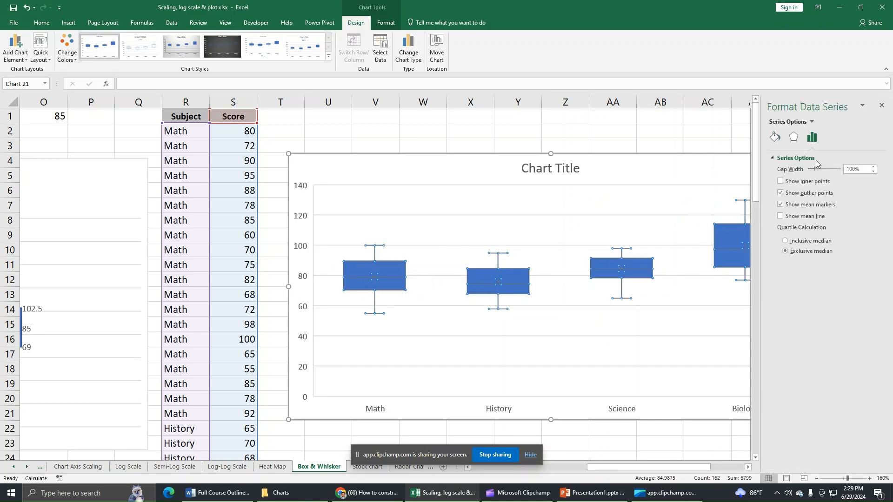
drag(819, 170, 825, 171)
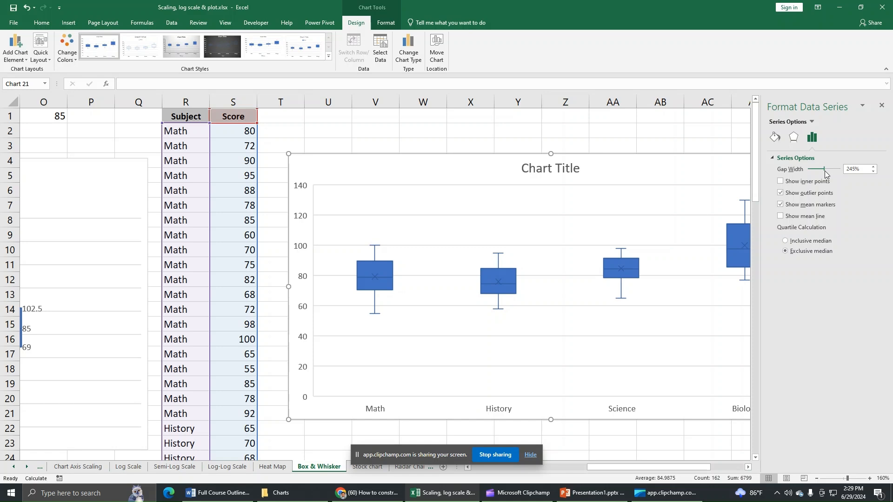
drag(825, 171, 822, 171)
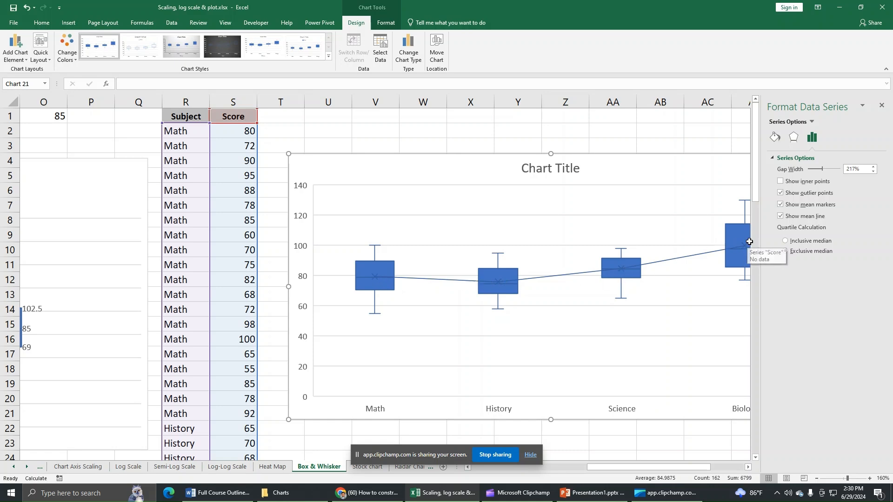
click(780, 216)
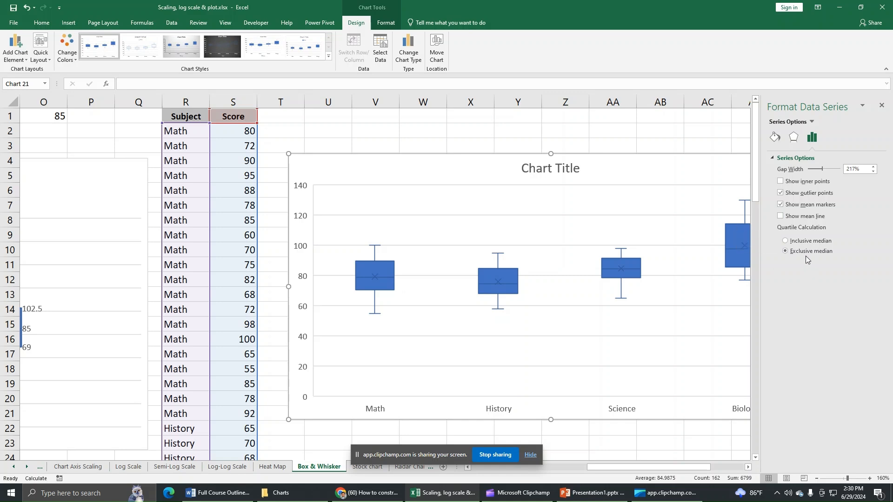
click(882, 107)
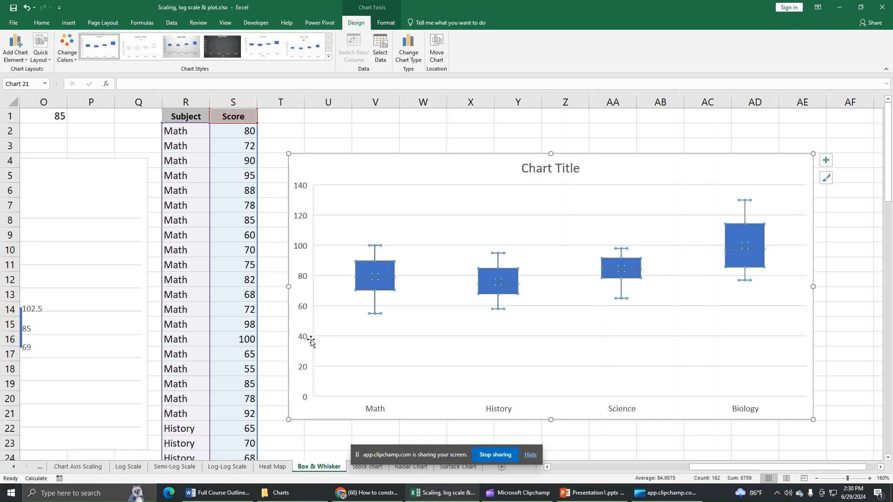
Step: Set the vertical axis minimum bound to 40 on the subject chart and close the axis options
double_click(303, 340)
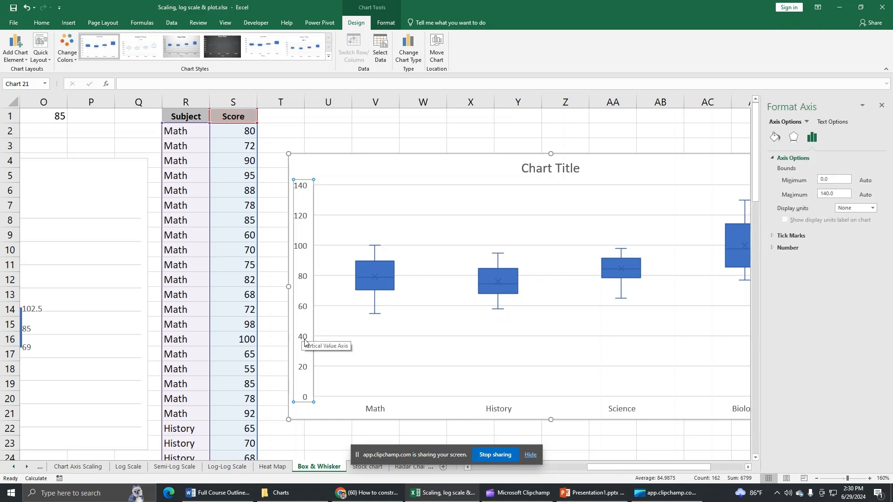
click(821, 180)
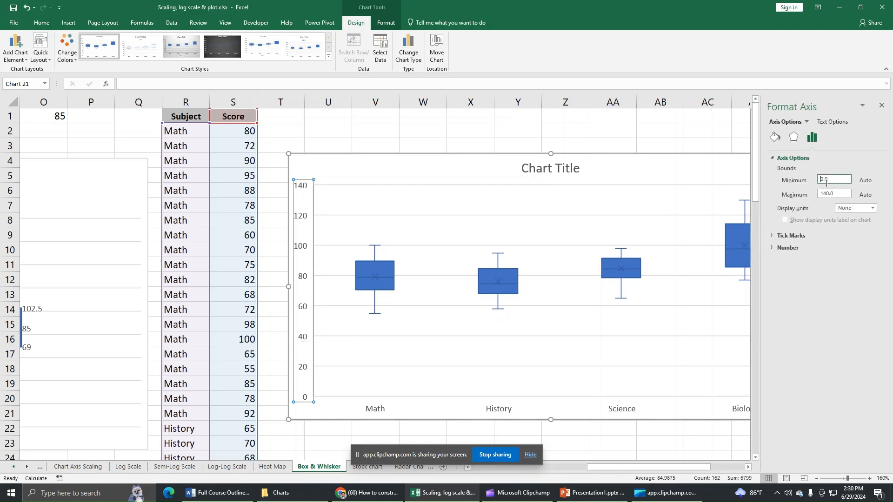
text(4)
click(883, 107)
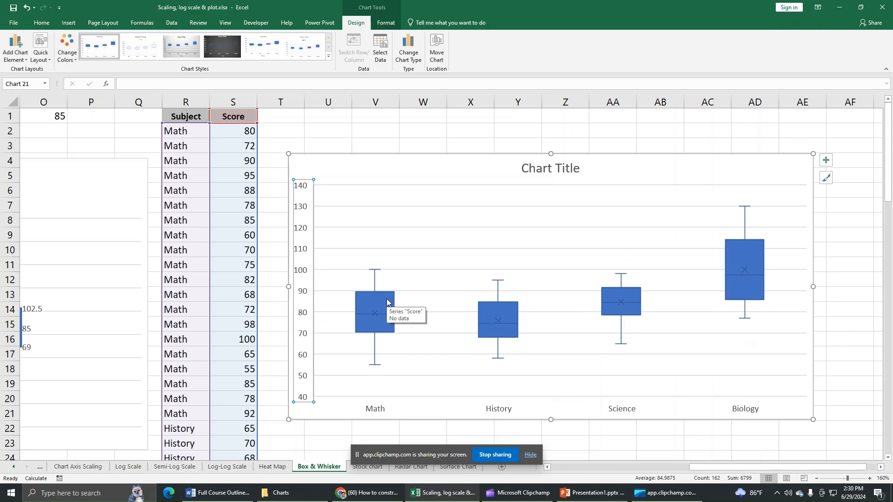
Step: Add data labels to the subject chart and review the labelled minimum, quartiles, median and maximum of the Math box
click(826, 160)
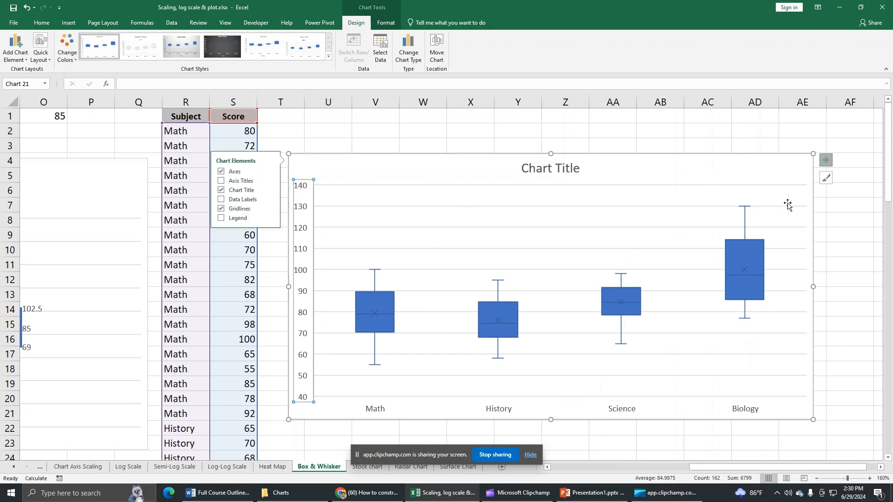
click(221, 200)
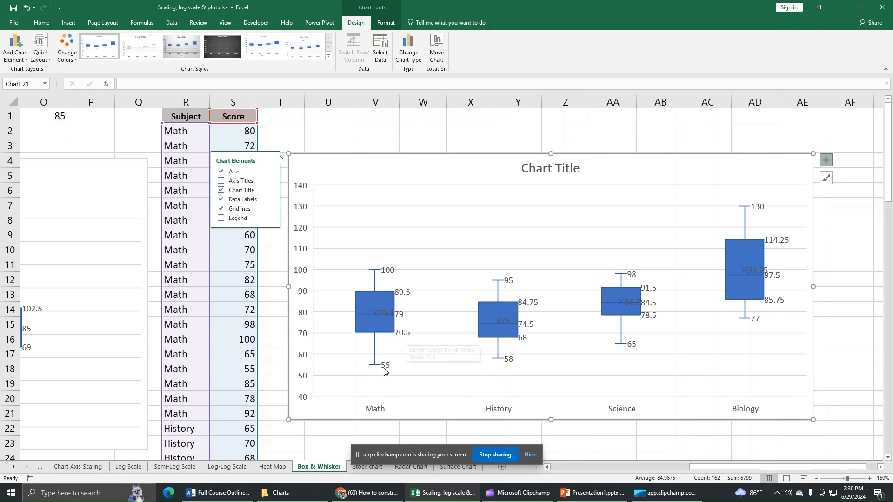
mouse_move(401, 321)
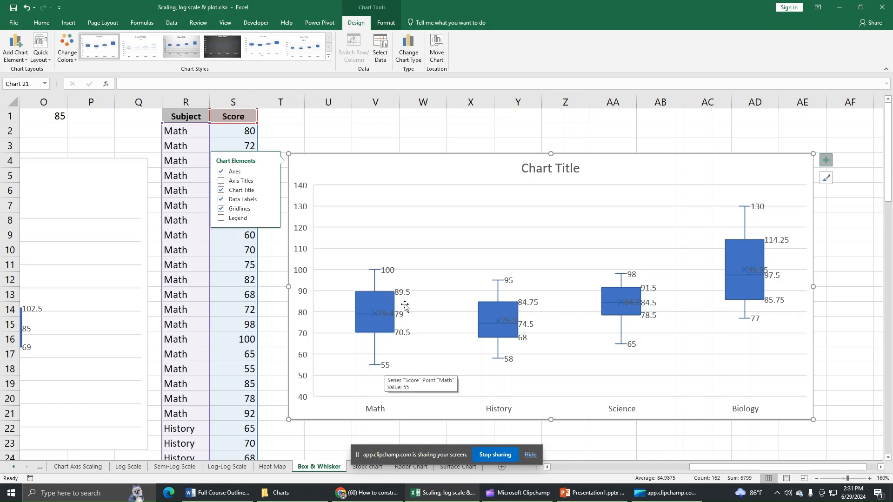
mouse_move(409, 300)
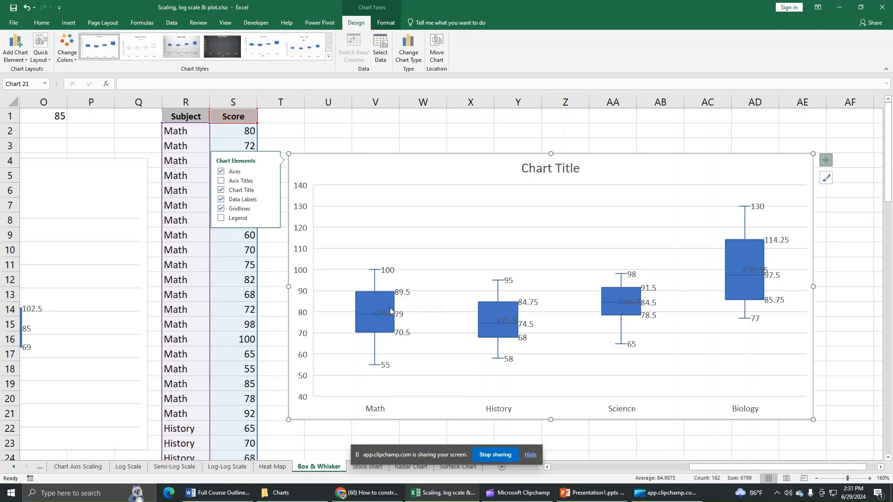
mouse_move(386, 270)
mouse_move(503, 311)
Step: Add axis titles to the subject chart and rename the vertical one "Scores"
click(825, 160)
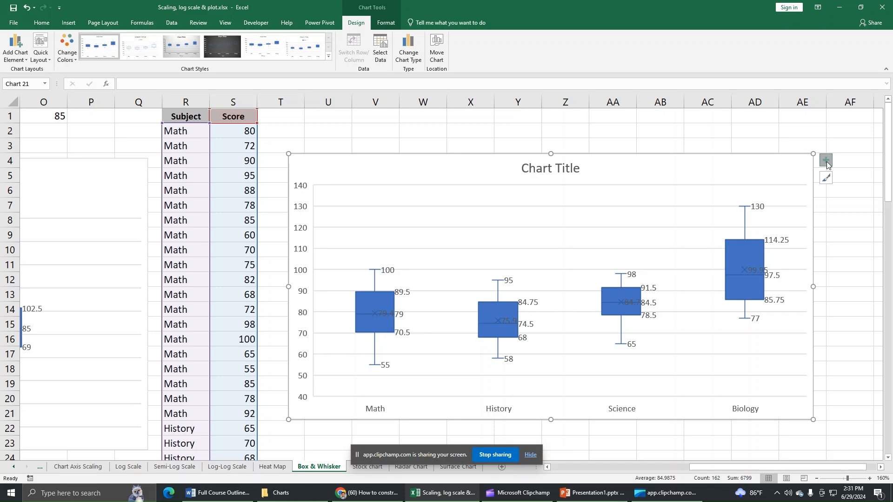
click(826, 161)
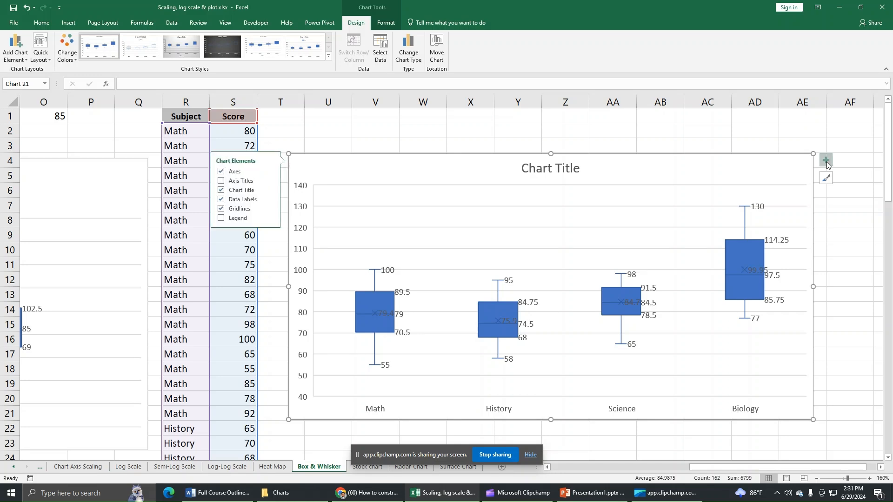
click(222, 181)
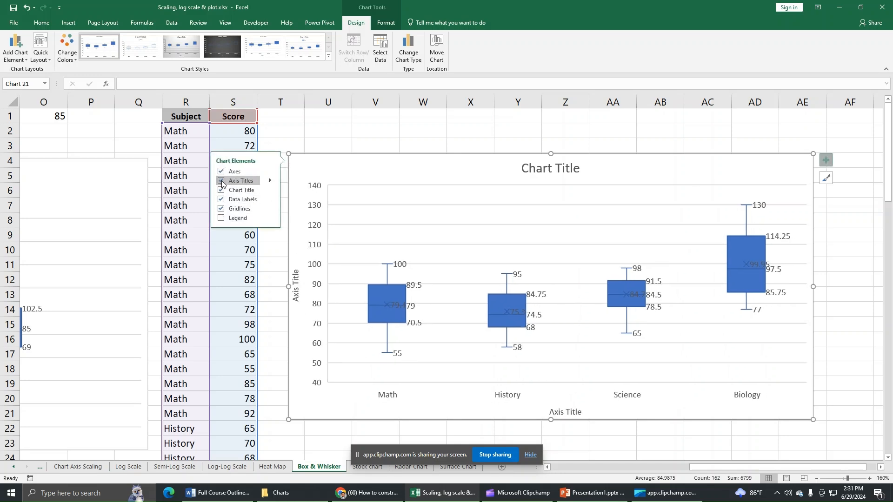
click(299, 282)
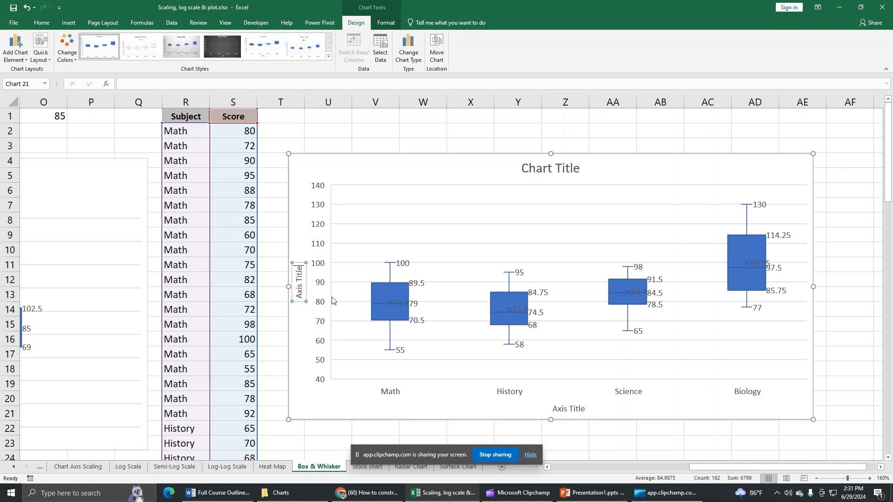
key(ctrl+a)
text(A)
key(BackSpace)
text(Scores)
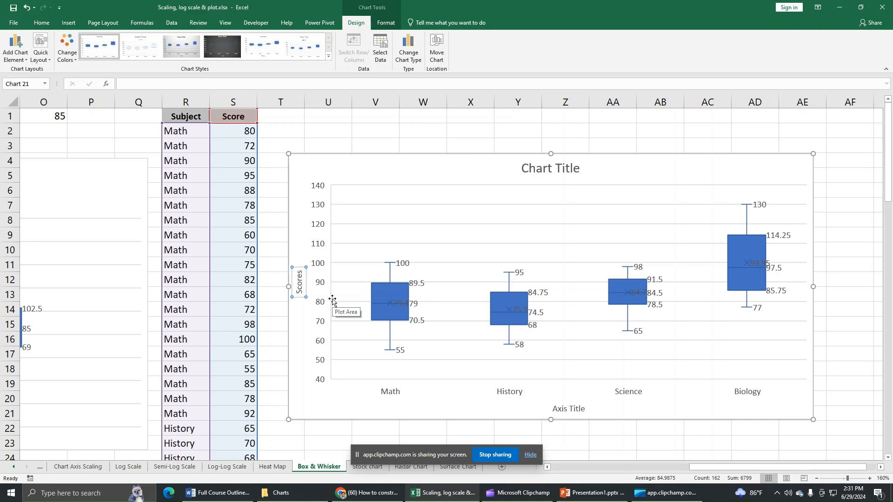
Step: Rename the horizontal axis title "Subjects"
click(568, 409)
drag(552, 409, 594, 421)
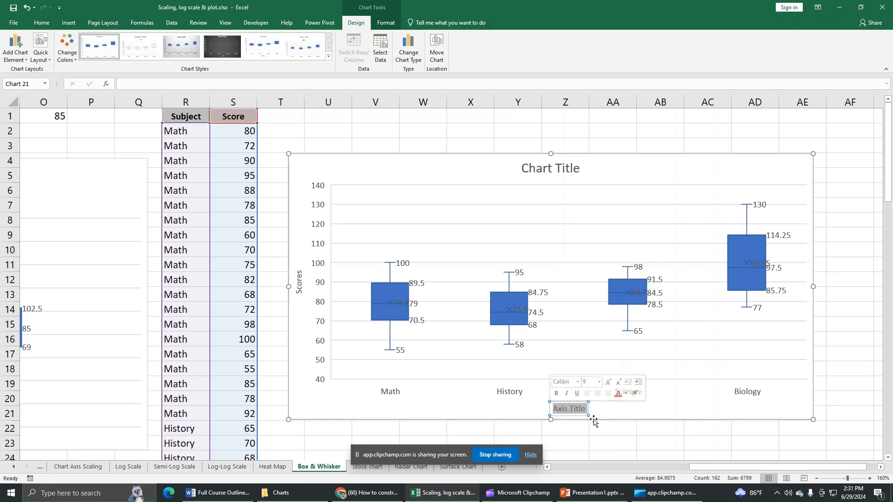
text(Subjects)
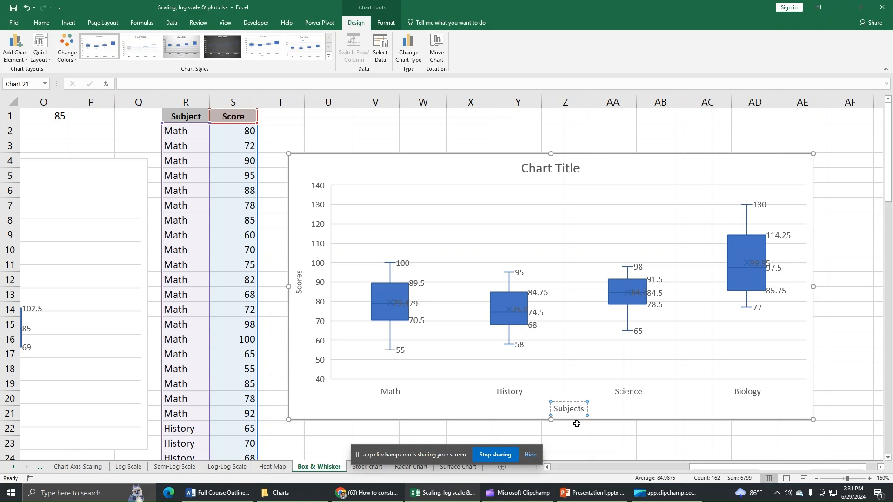
Step: Change the chart title to "Exam Statistics"
click(580, 169)
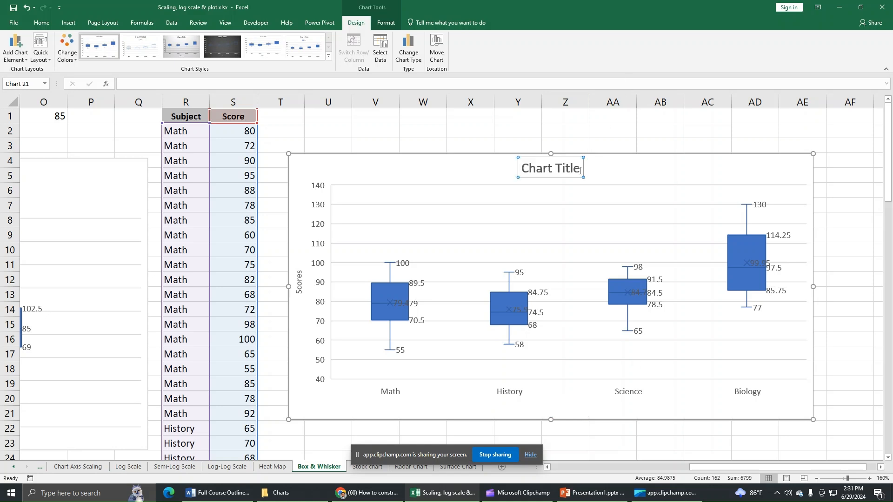
triple_click(567, 171)
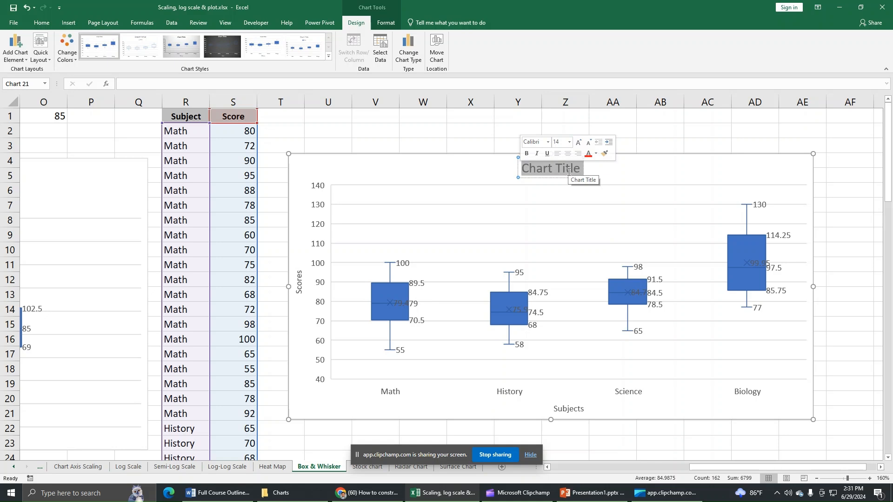
text(E)
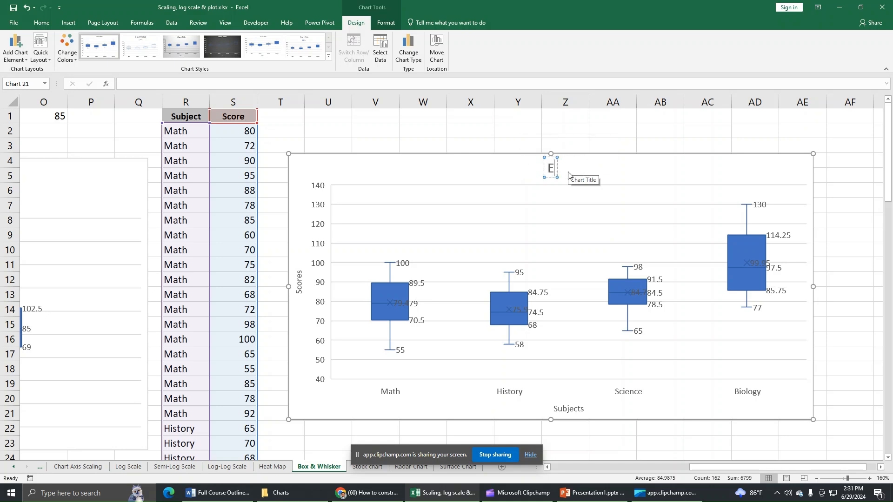
text(xam S)
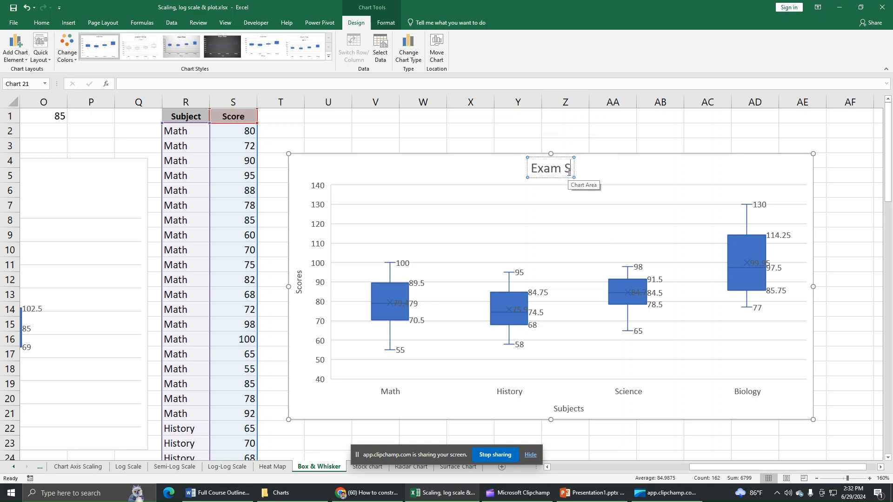
text(tatistics)
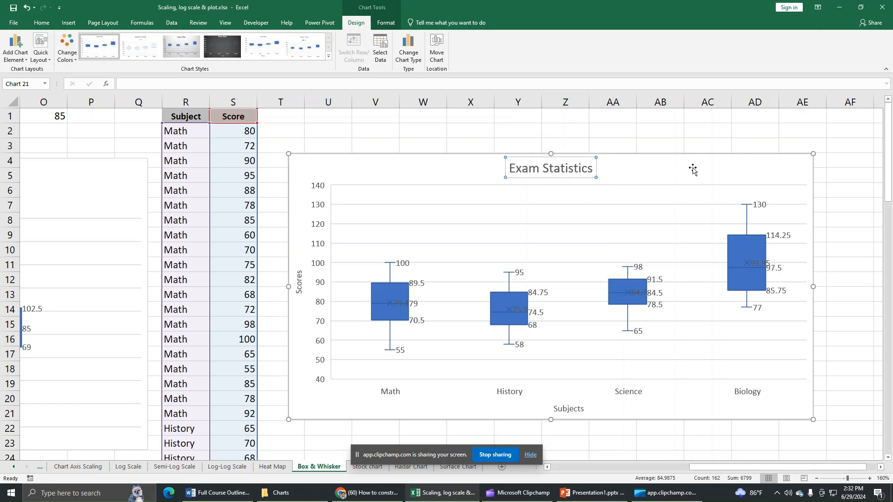
click(690, 169)
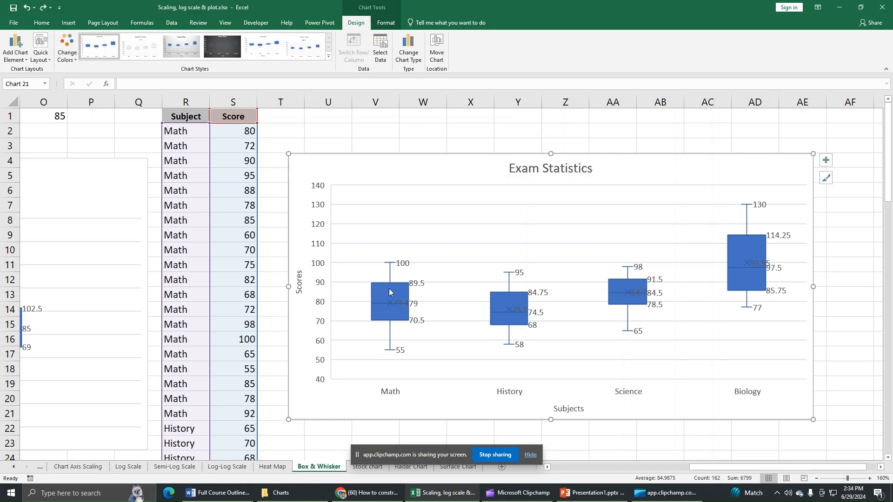
Step: Fill the boxes of the Exam Statistics chart with solid light green from the standard colors
click(387, 307)
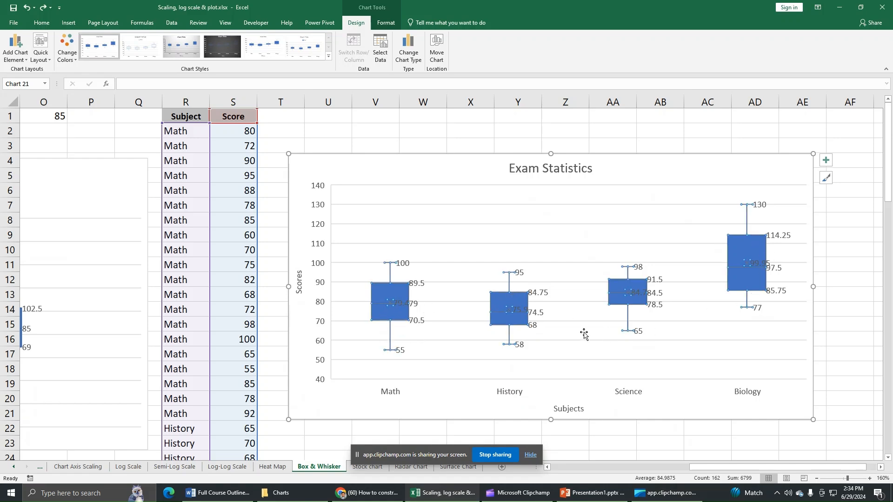
double_click(375, 311)
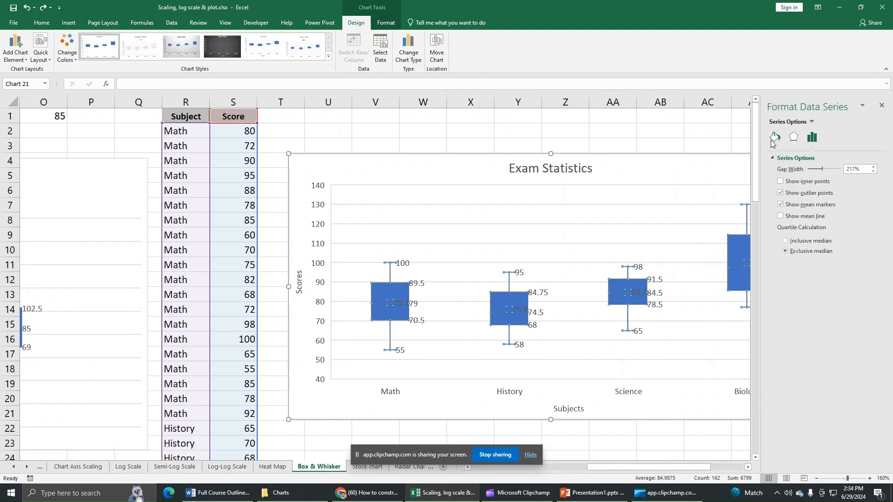
click(775, 138)
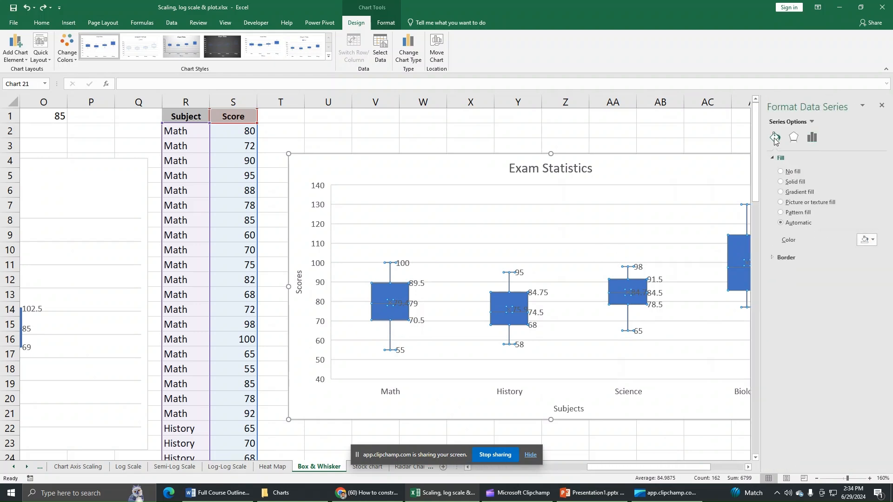
click(861, 242)
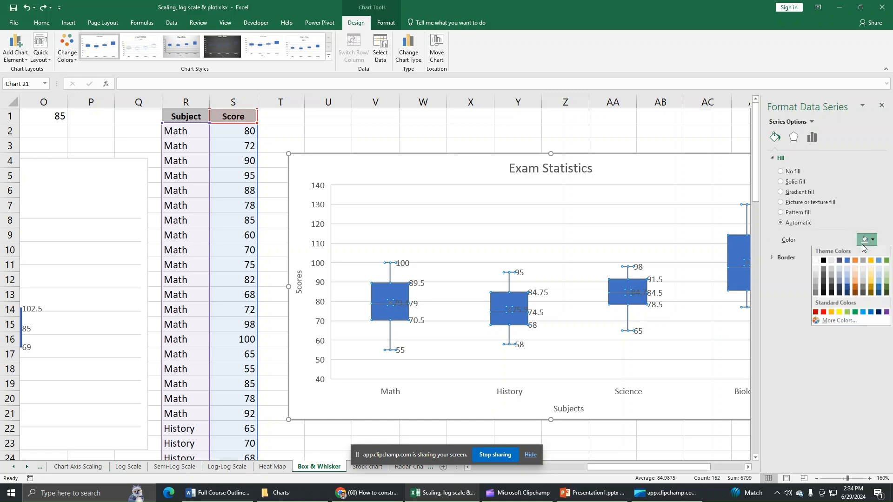
click(848, 313)
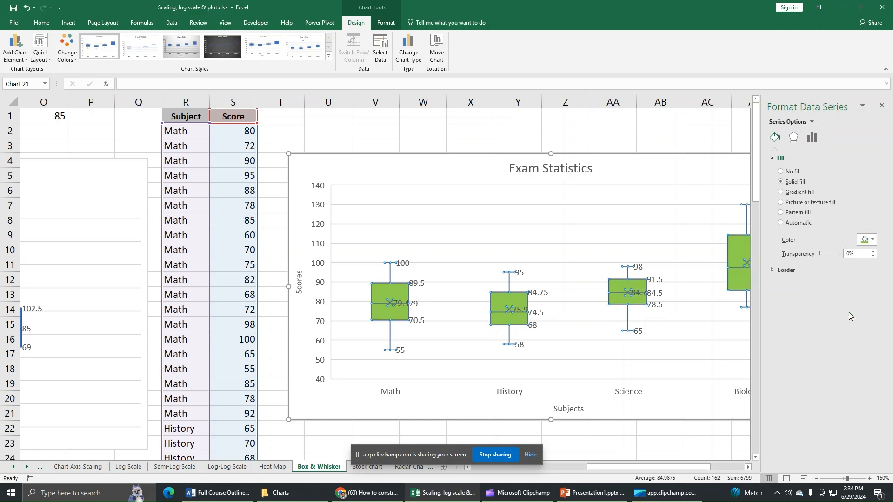
Step: Set the border color of the boxes and whiskers to the standard orange
click(791, 272)
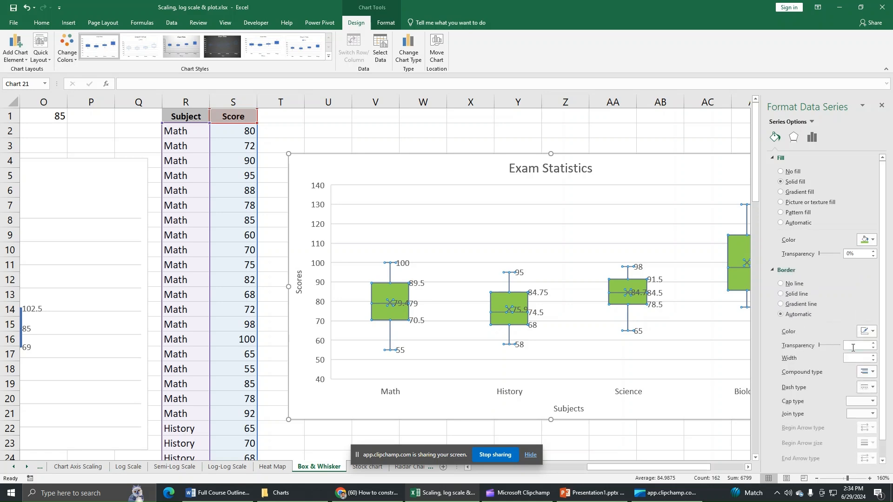
click(865, 332)
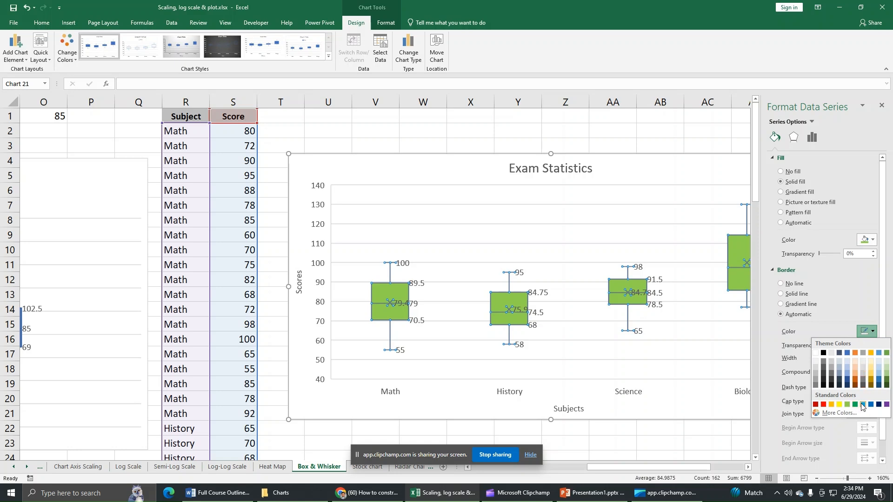
click(831, 405)
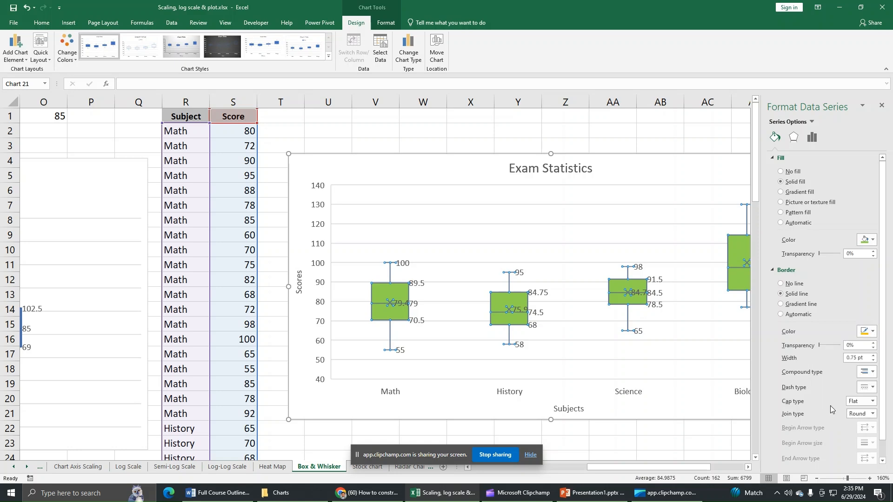
Step: Choose the Simple compound type and a solid dash type for the series border, and close the series formatting
click(868, 372)
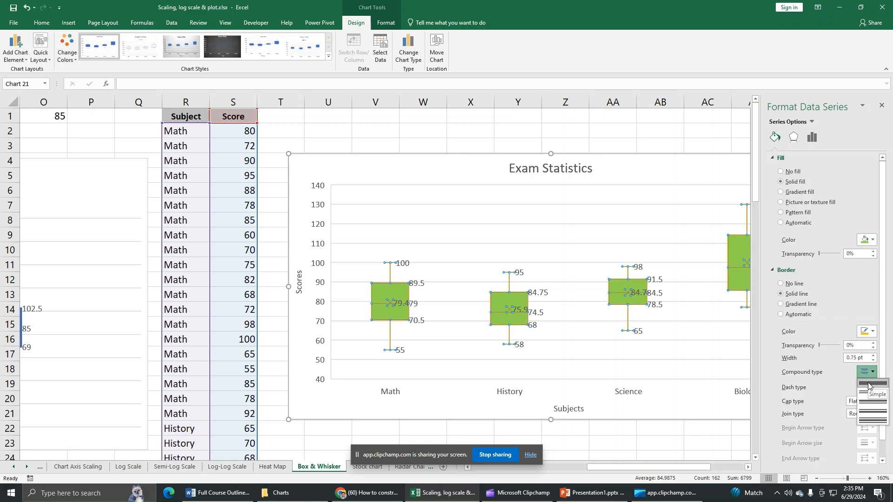
click(868, 384)
click(869, 389)
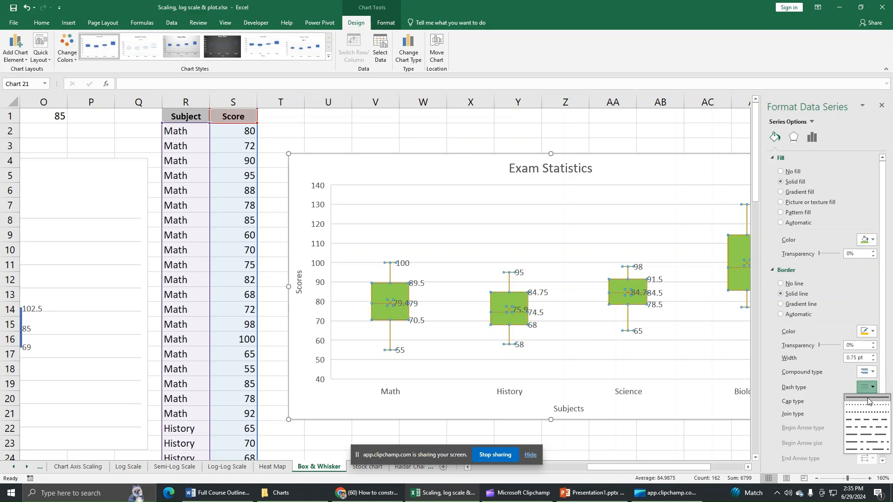
click(868, 399)
click(882, 103)
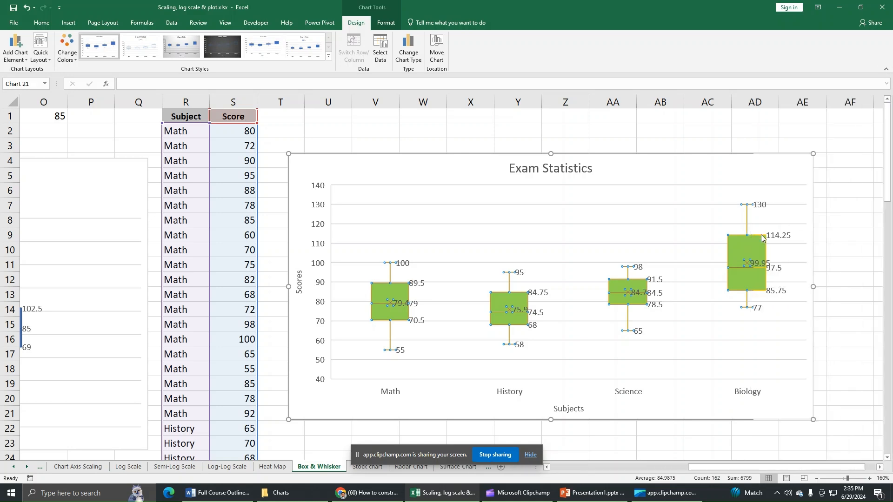
click(758, 175)
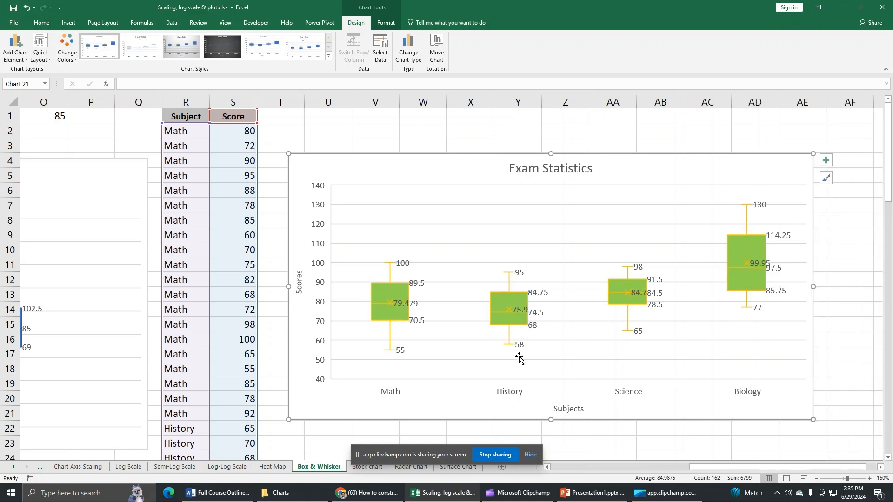